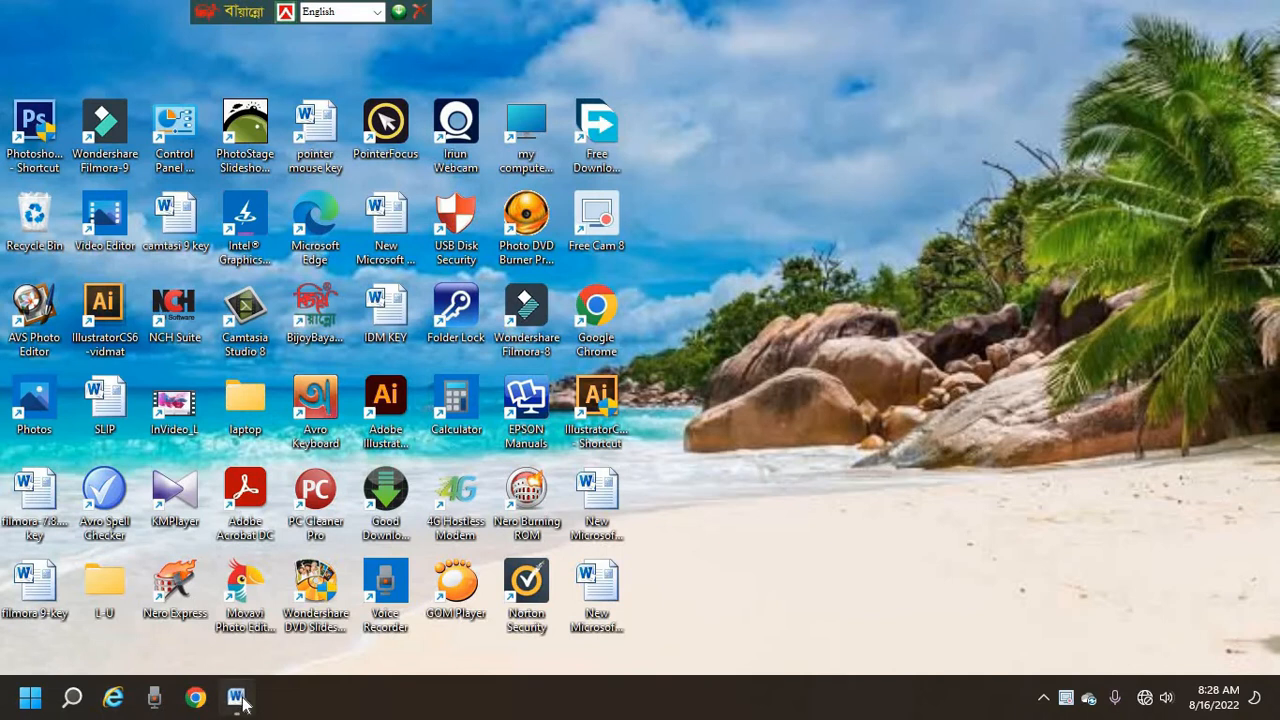
Step: Switch to the blank Word document, insert an embedded Excel spreadsheet and dismiss the activation wizard
click(238, 698)
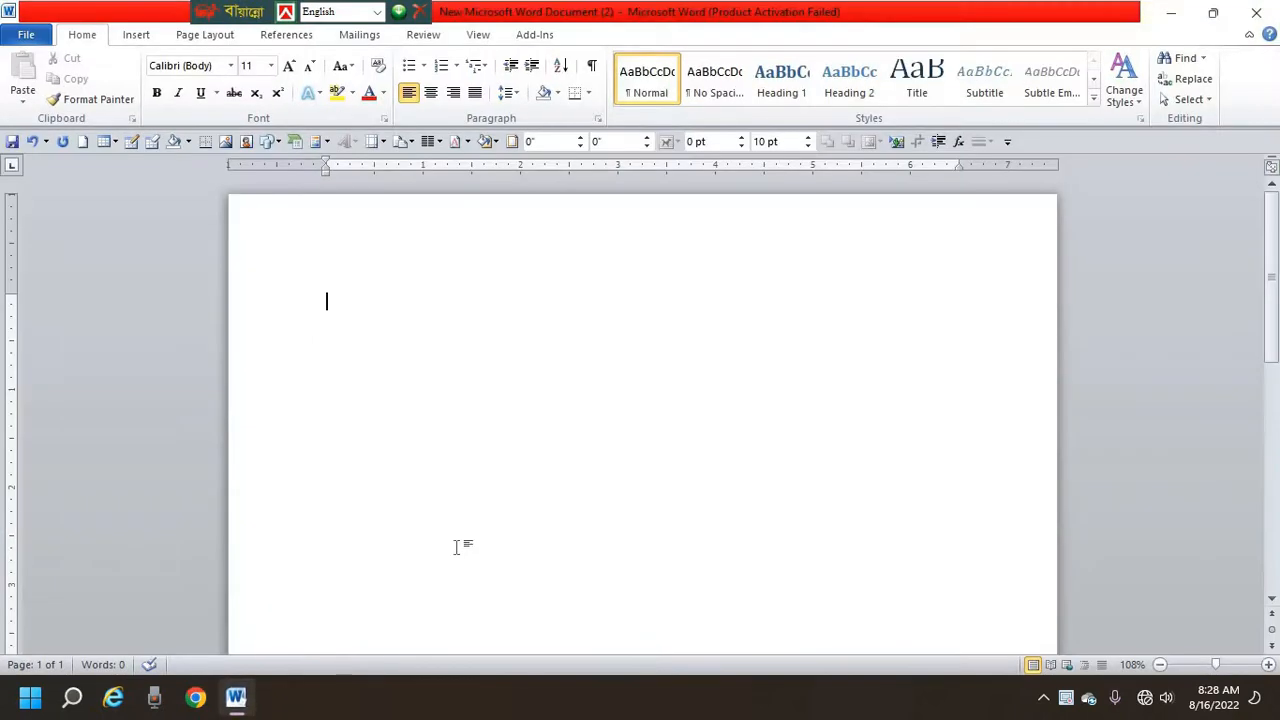
click(112, 141)
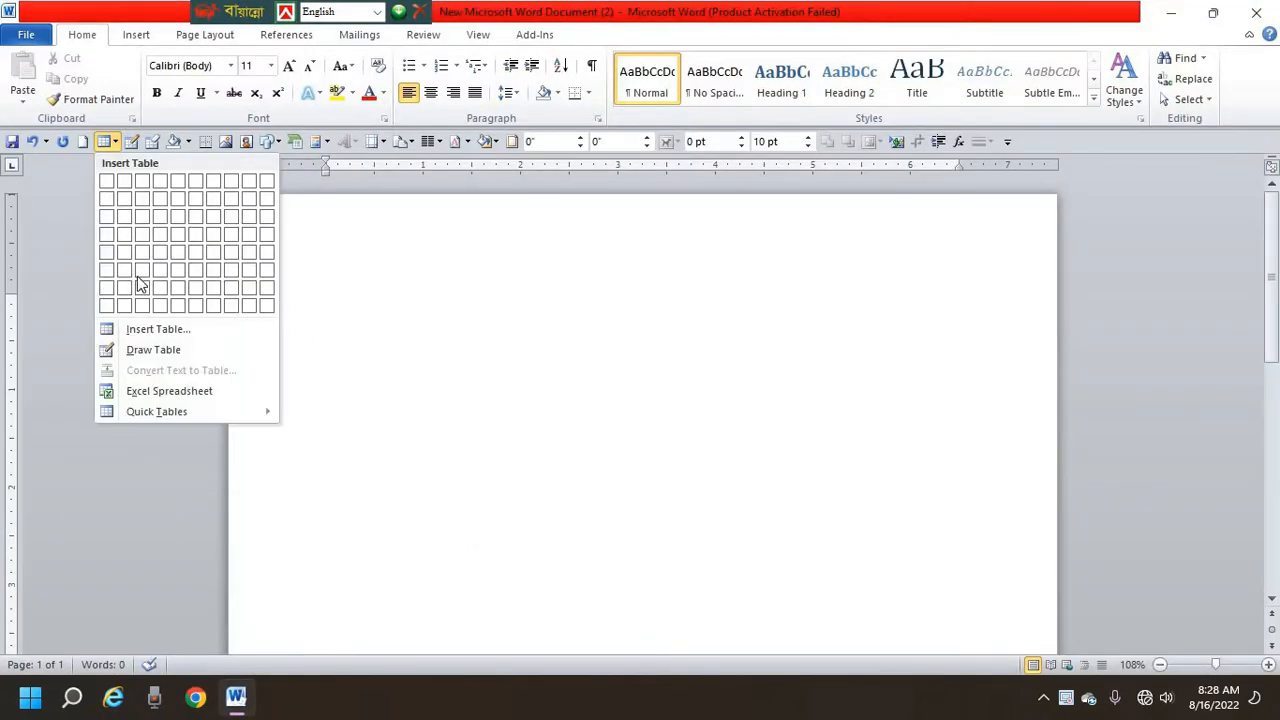
click(143, 391)
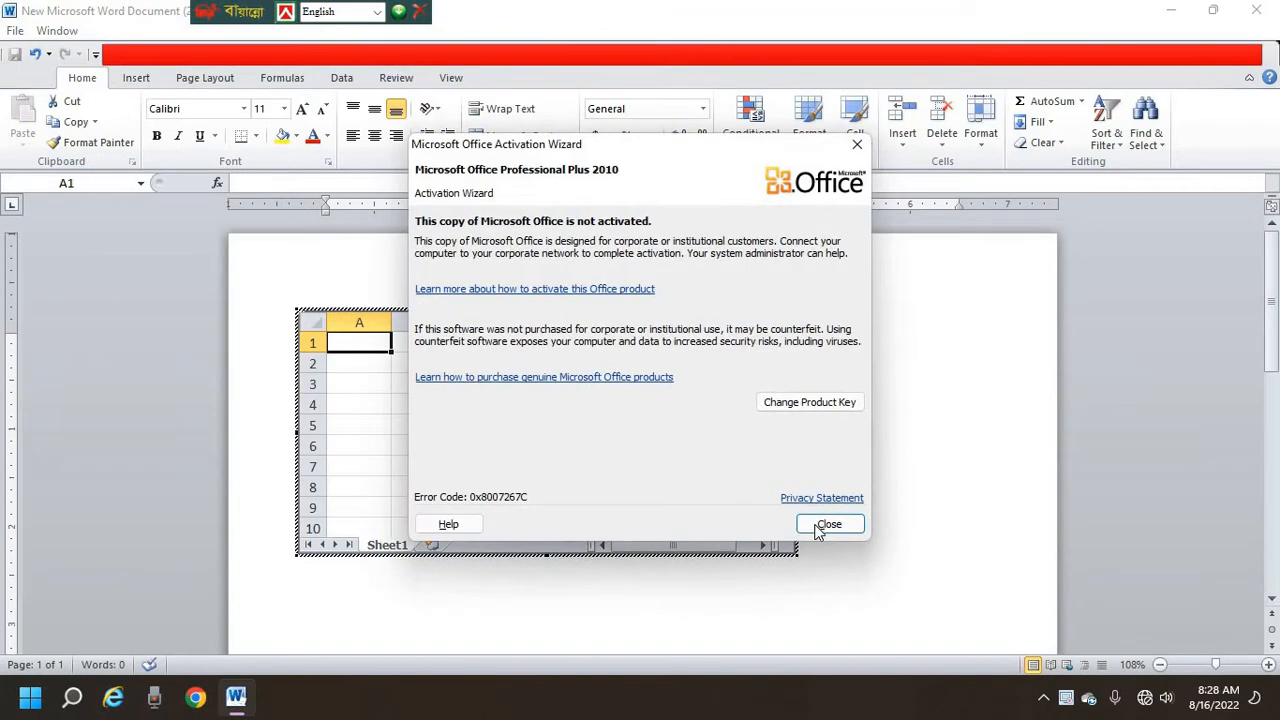
click(816, 531)
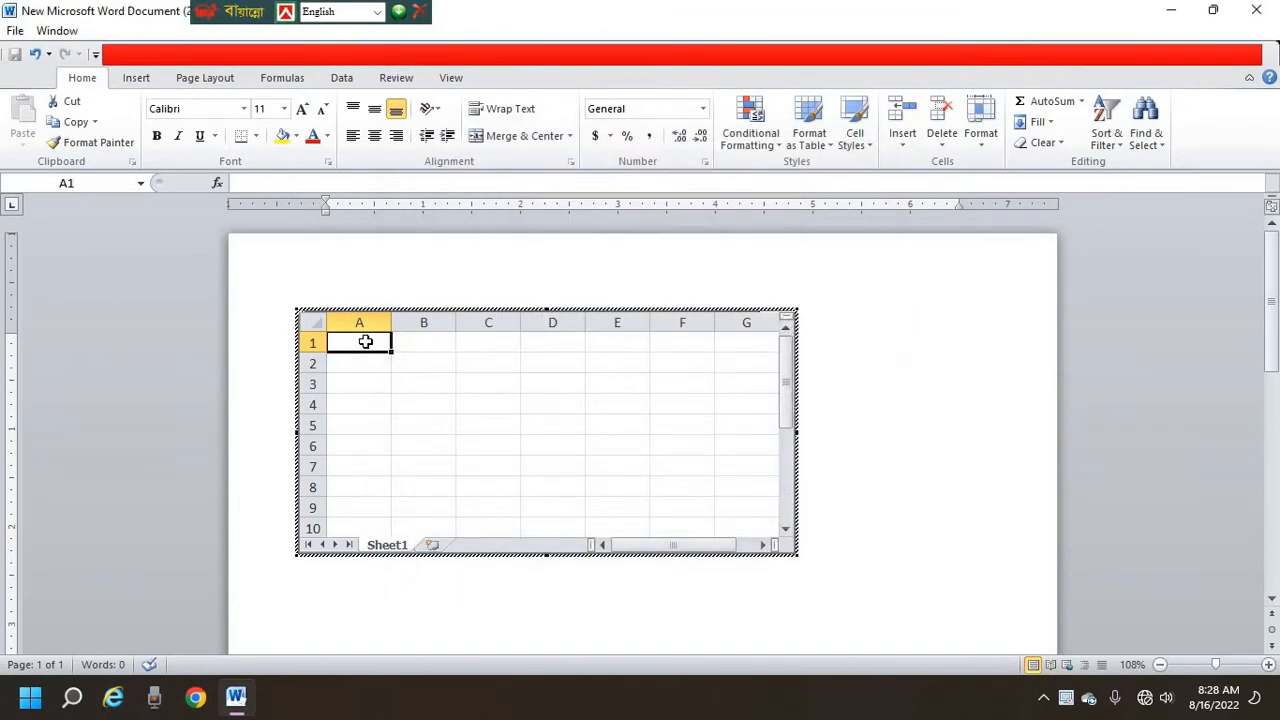
Step: Set the font of cells A1 to G1 in the embedded spreadsheet to SutonnyOMJ
drag(365, 342, 745, 346)
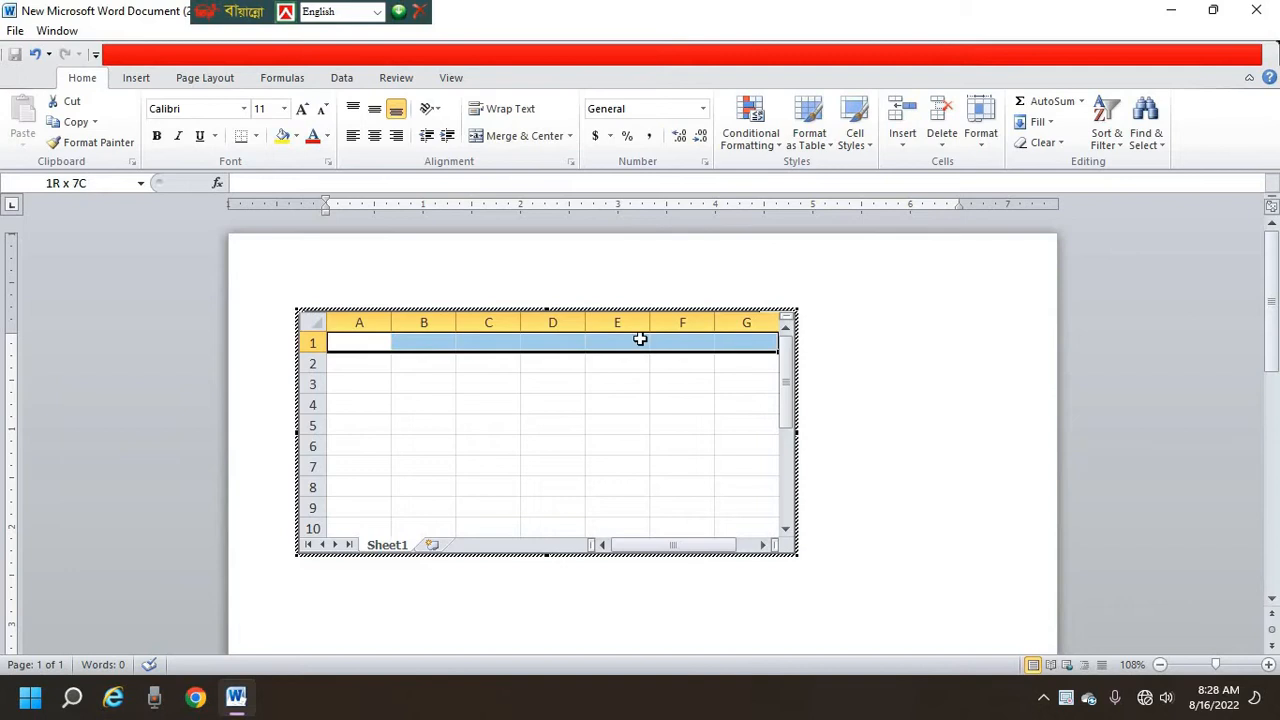
click(196, 110)
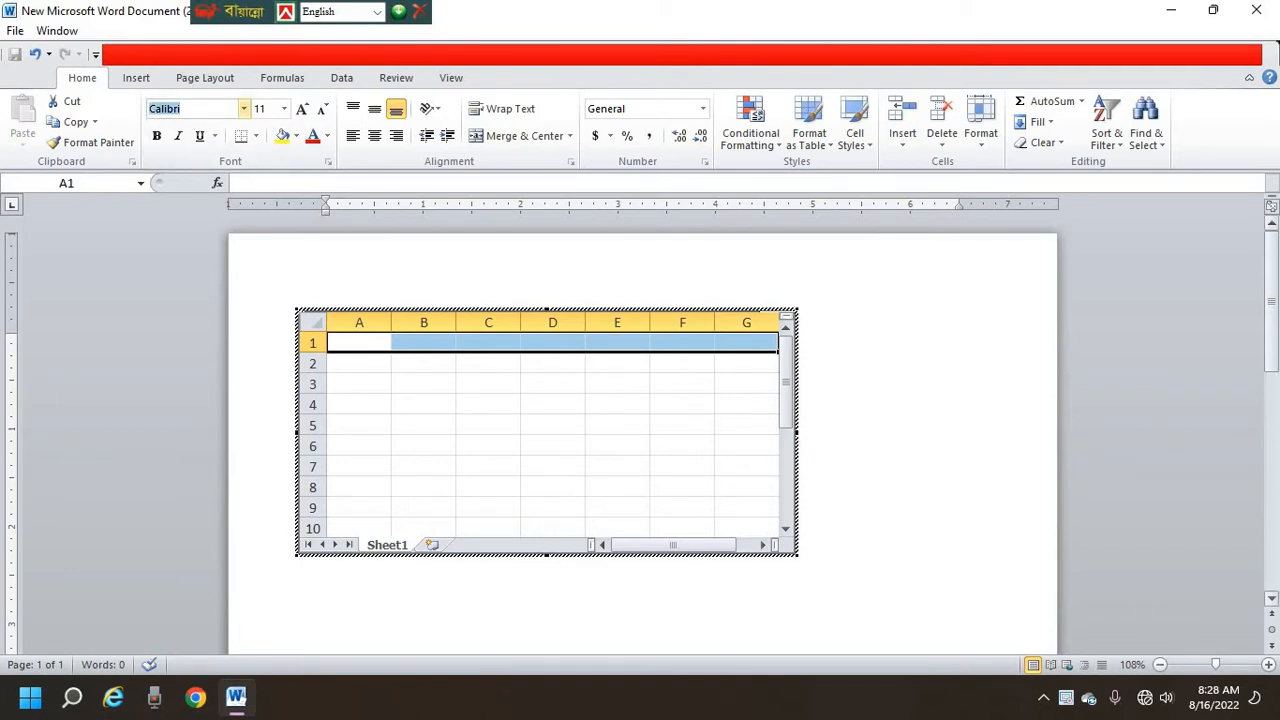
key(BackSpace)
text(SutonnyOMJ)
key(Return)
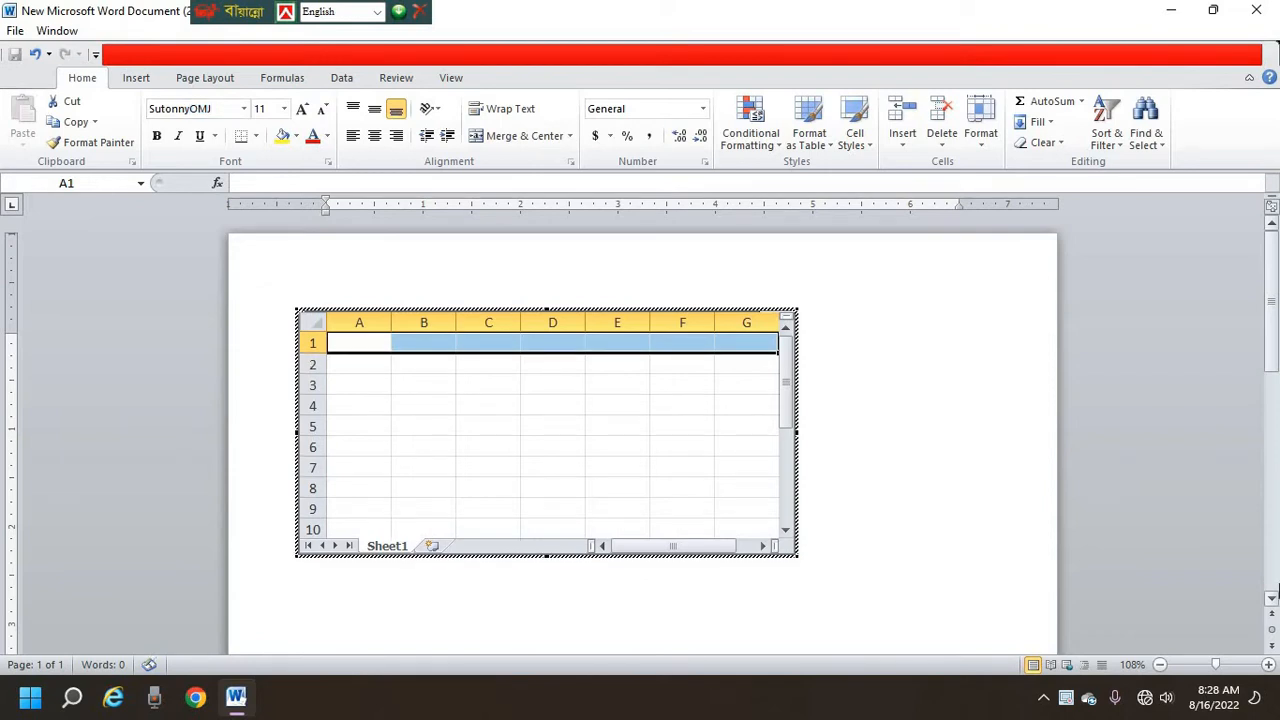
Step: Switch the Bijoy keyboard to Unicode and set the font size of cells A1 to G1 to 22
click(285, 14)
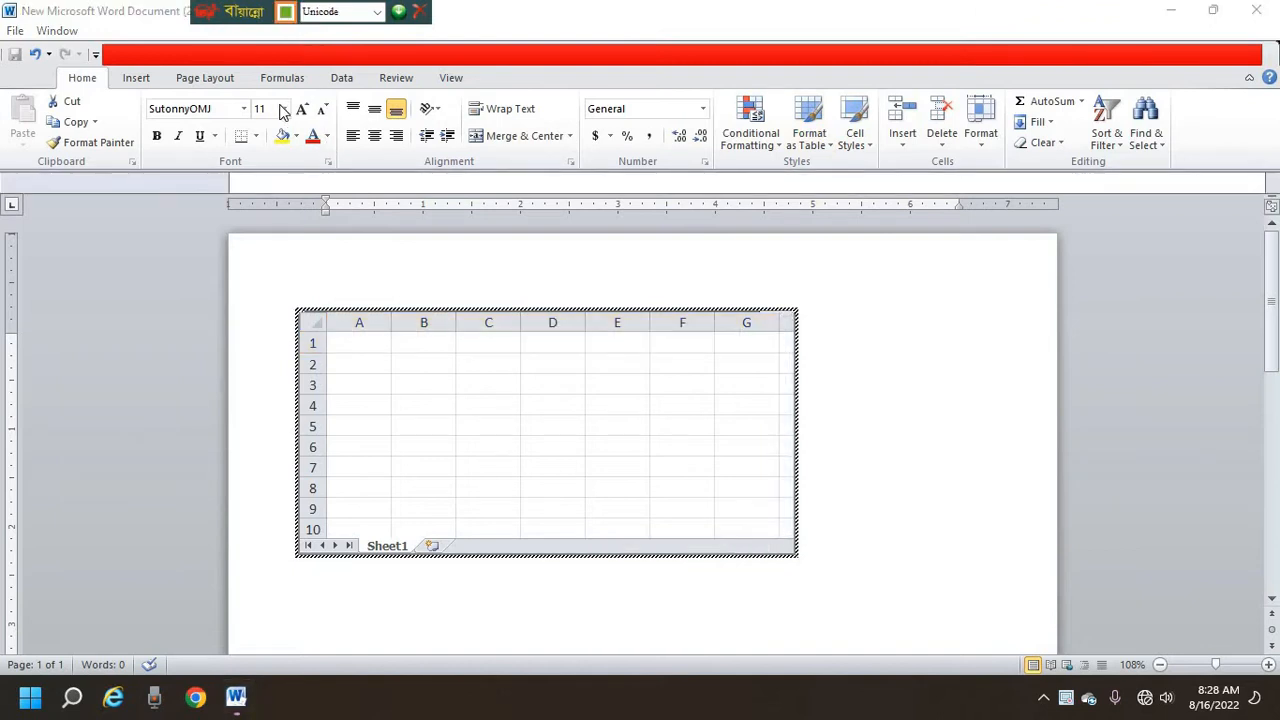
click(291, 182)
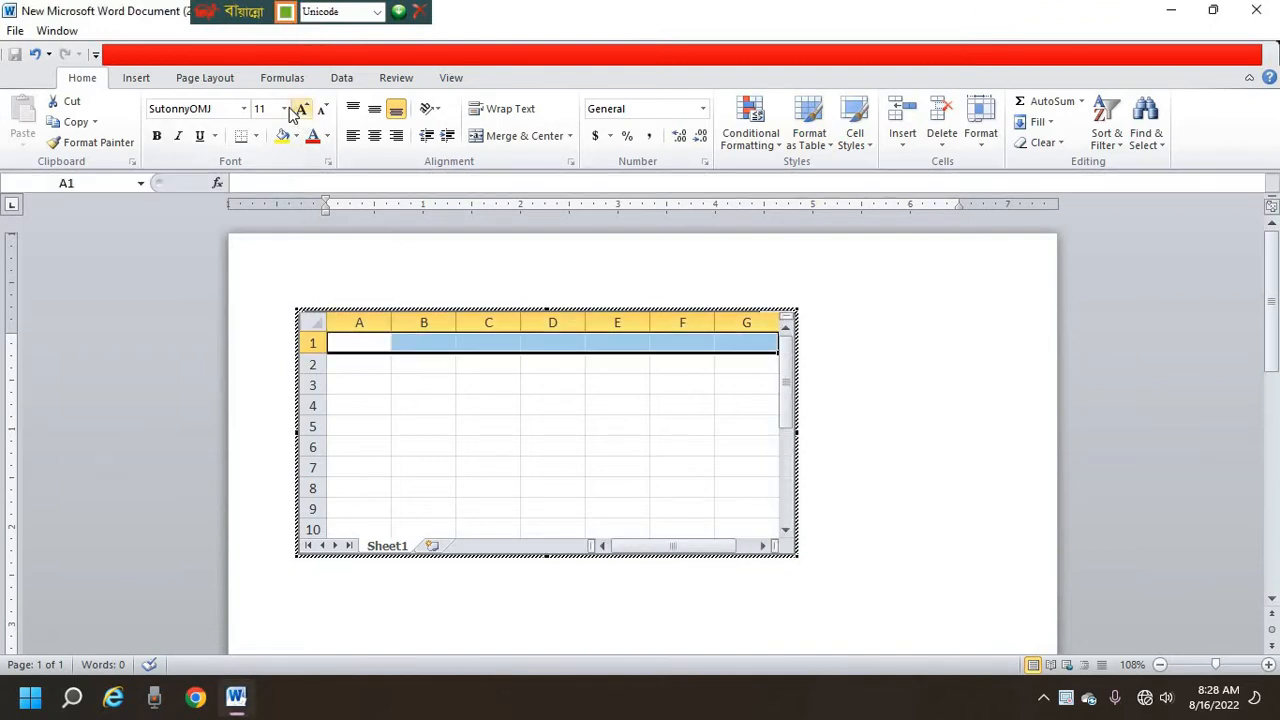
click(284, 108)
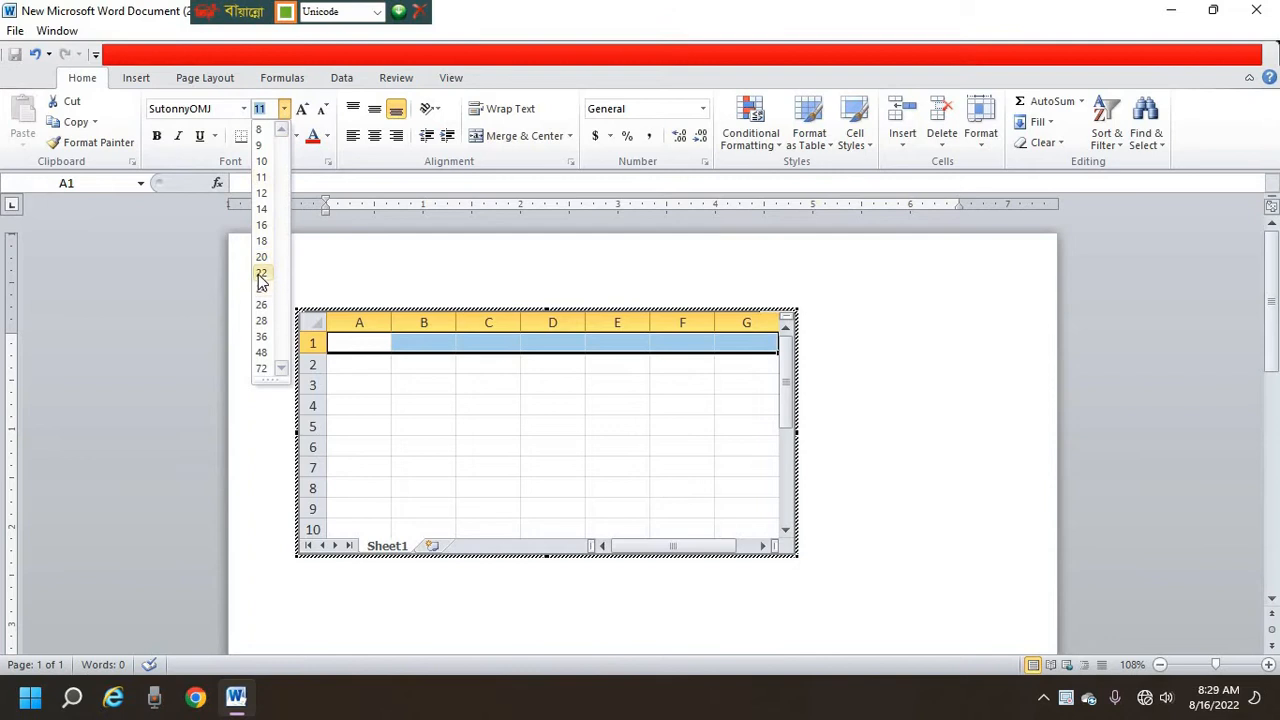
click(260, 274)
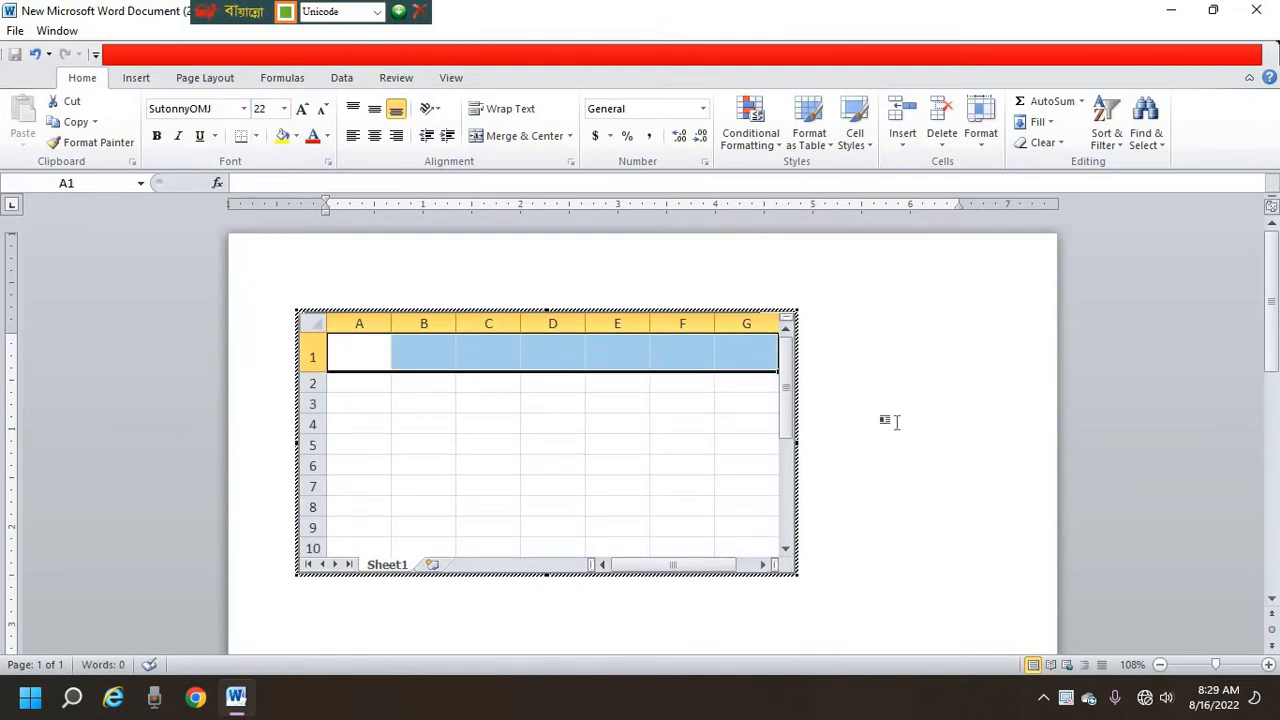
Step: Enter the Bangla text "আমার সোনার বাংলা" in cell A1
text(আমা)
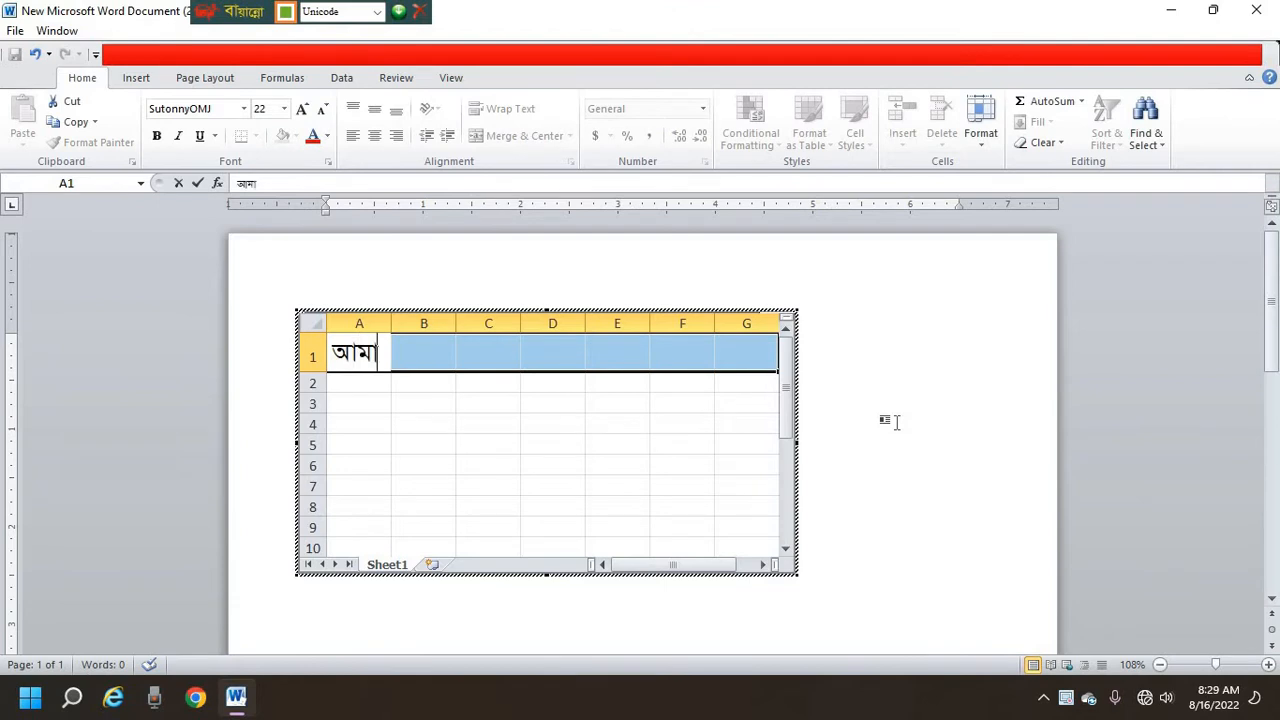
text(র সো)
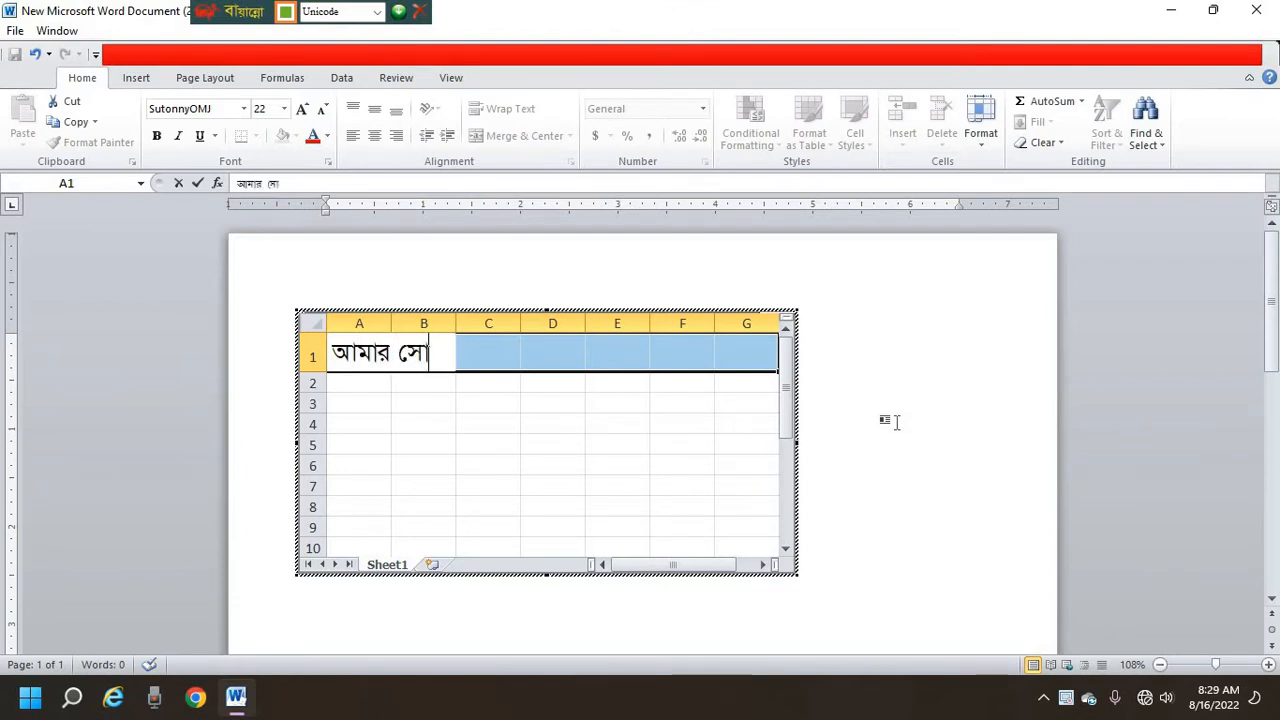
text(নার বা)
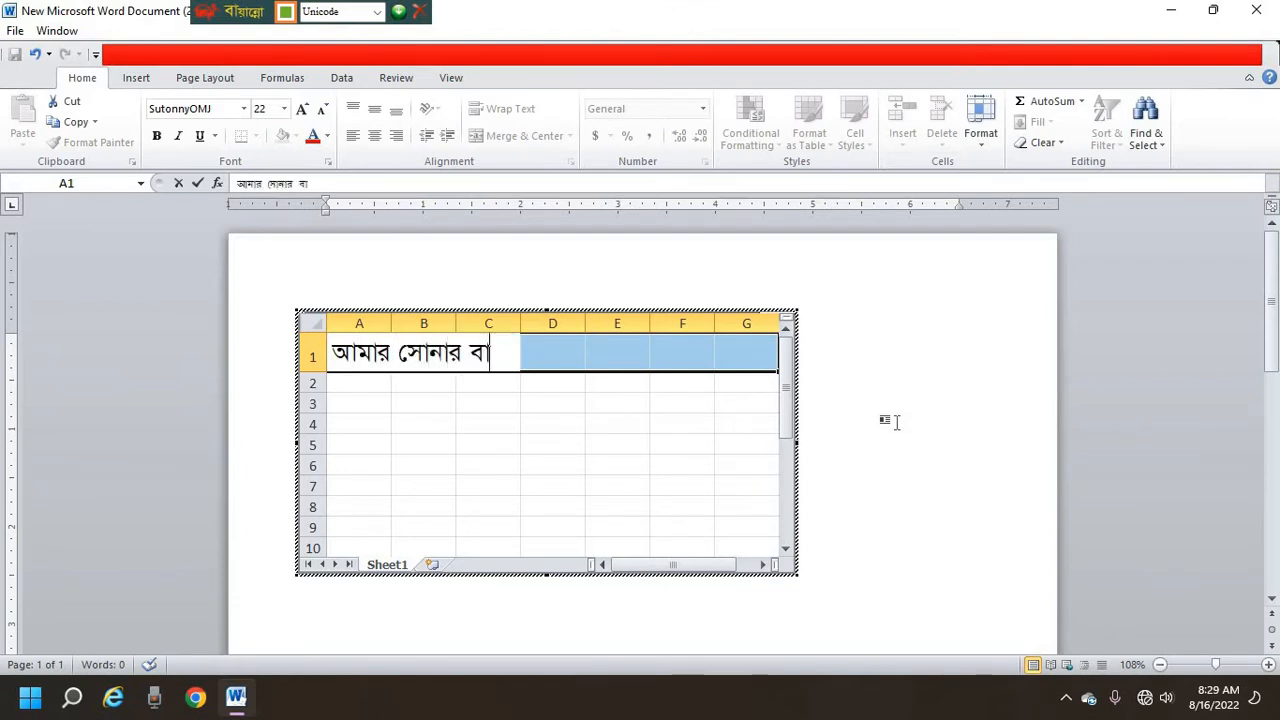
text(ংলা)
Step: Color the Bangla text in cell A1 standard red and leave the embedded spreadsheet's editing mode
drag(335, 352, 526, 374)
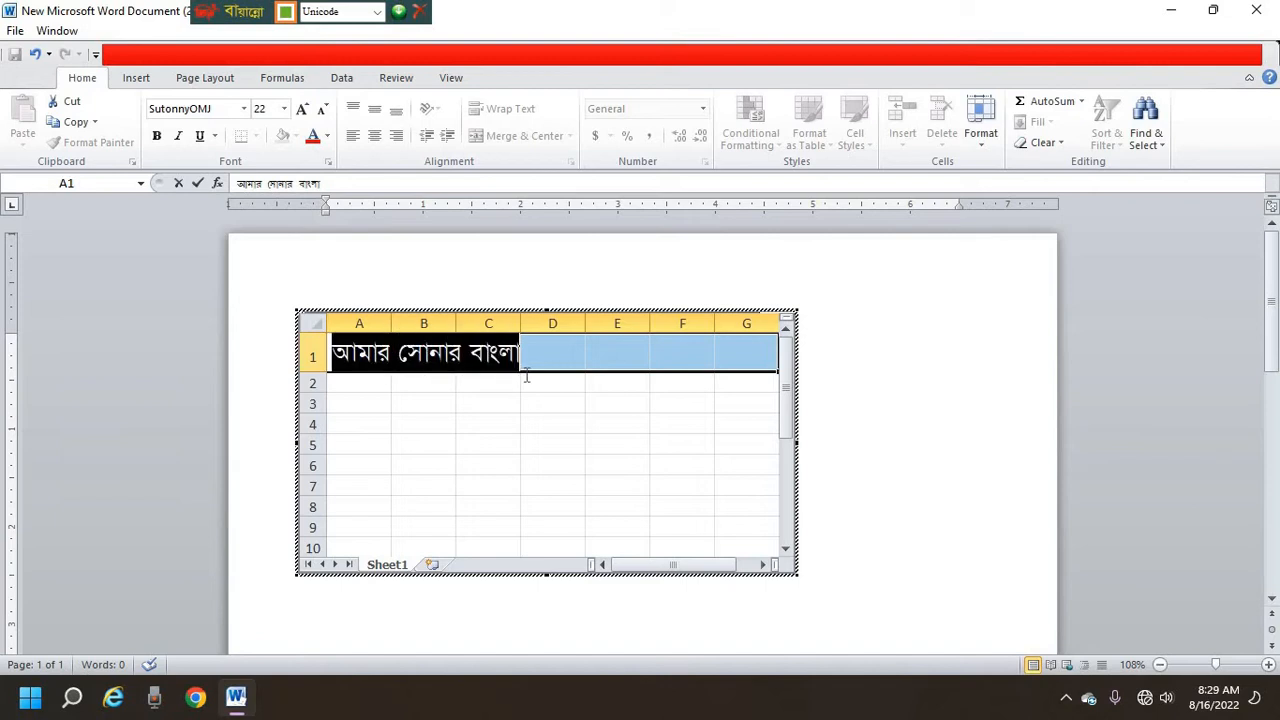
click(328, 138)
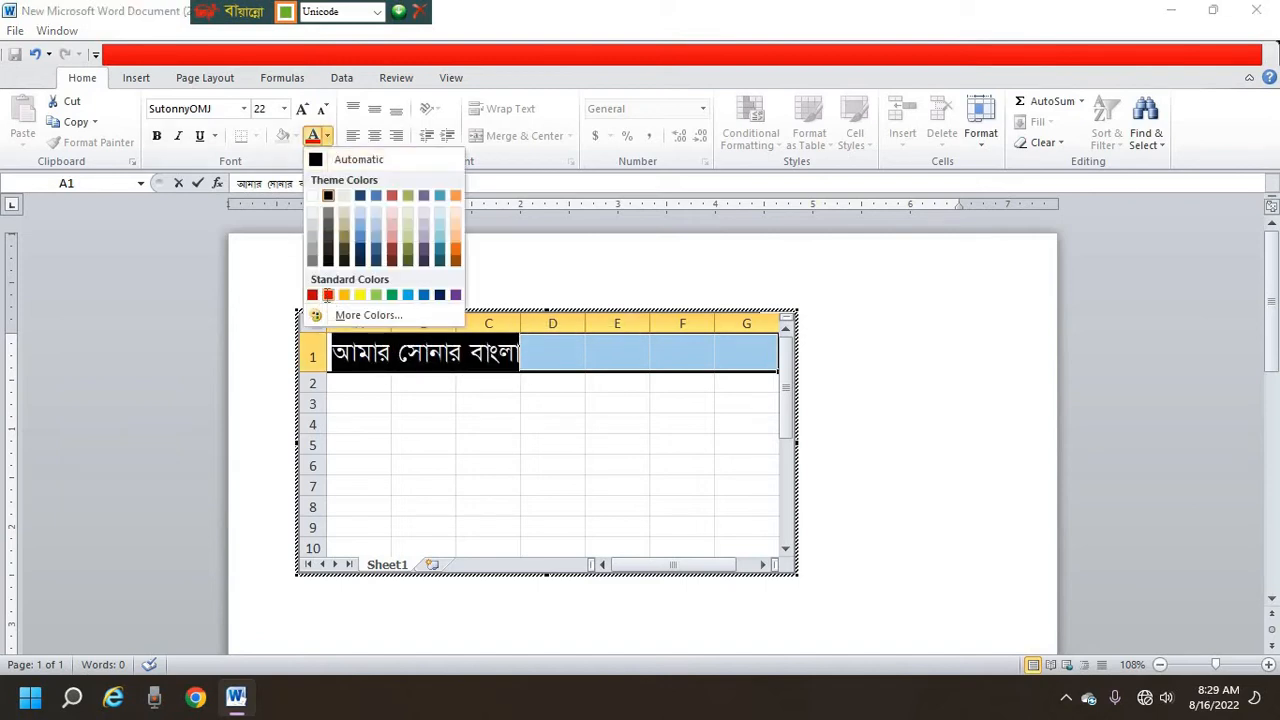
click(328, 294)
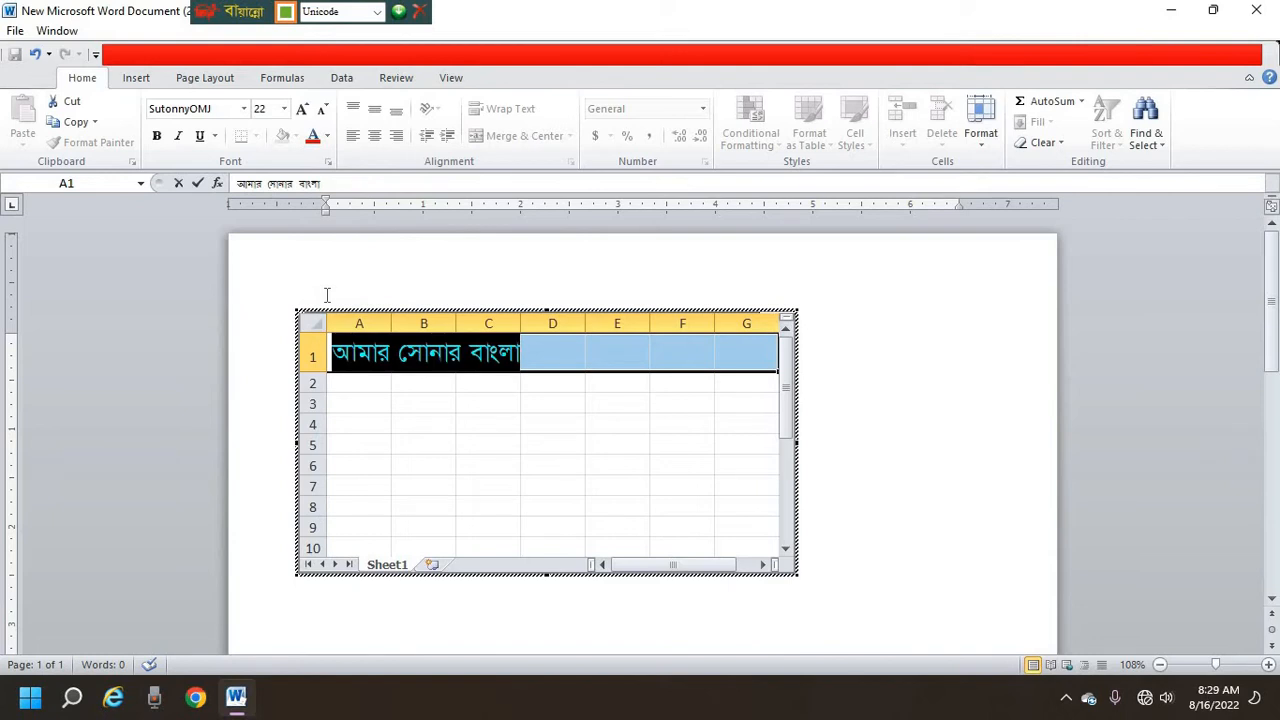
click(871, 393)
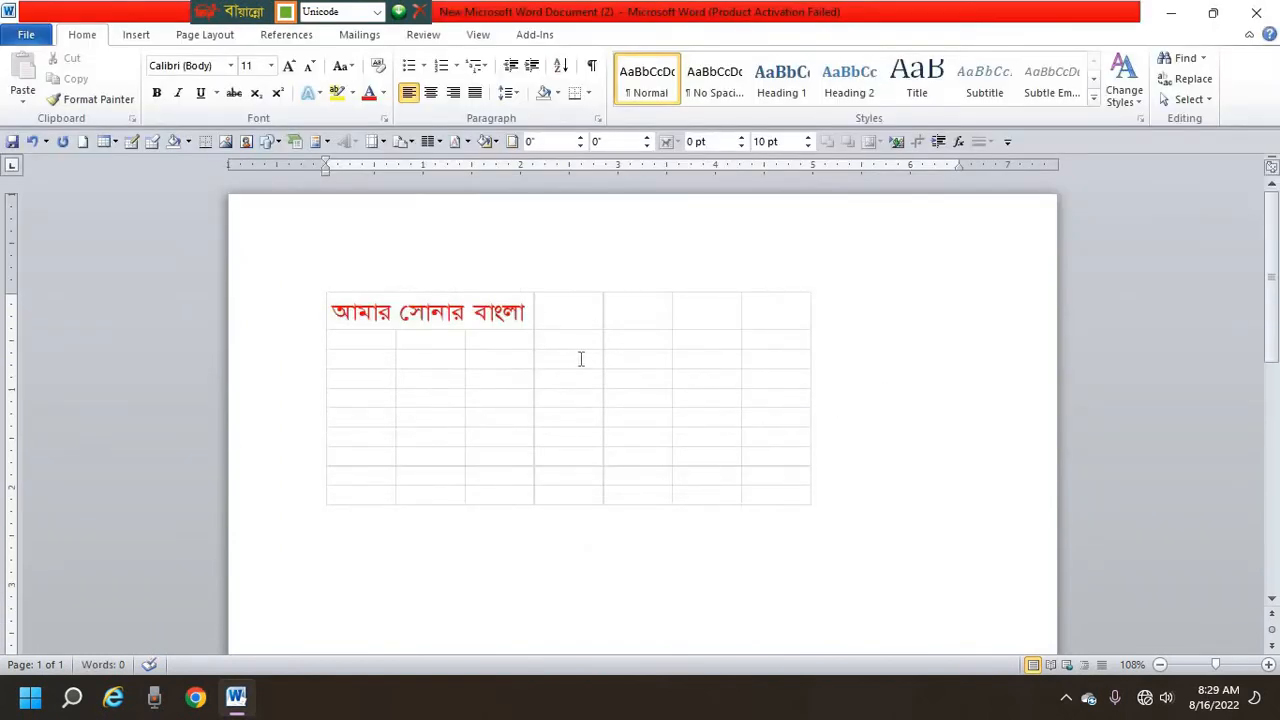
Step: Set the text wrapping of the embedded worksheet object to In Front of Text
click(580, 359)
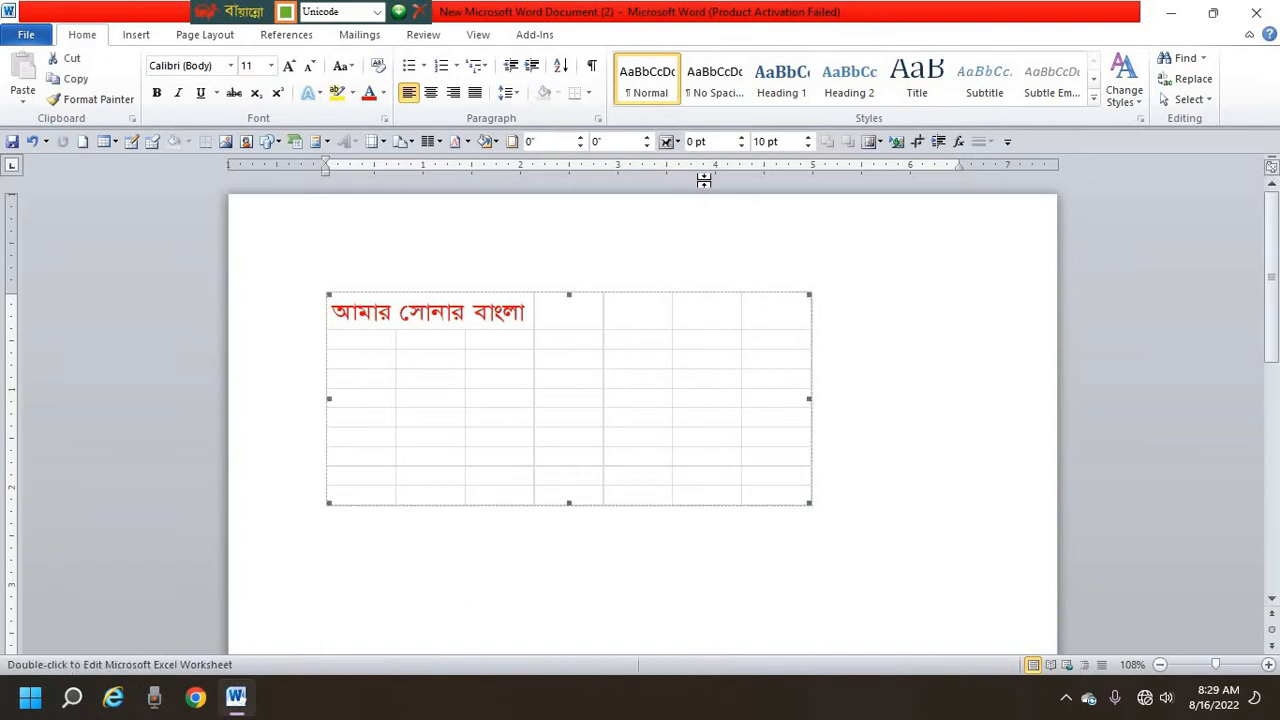
click(676, 141)
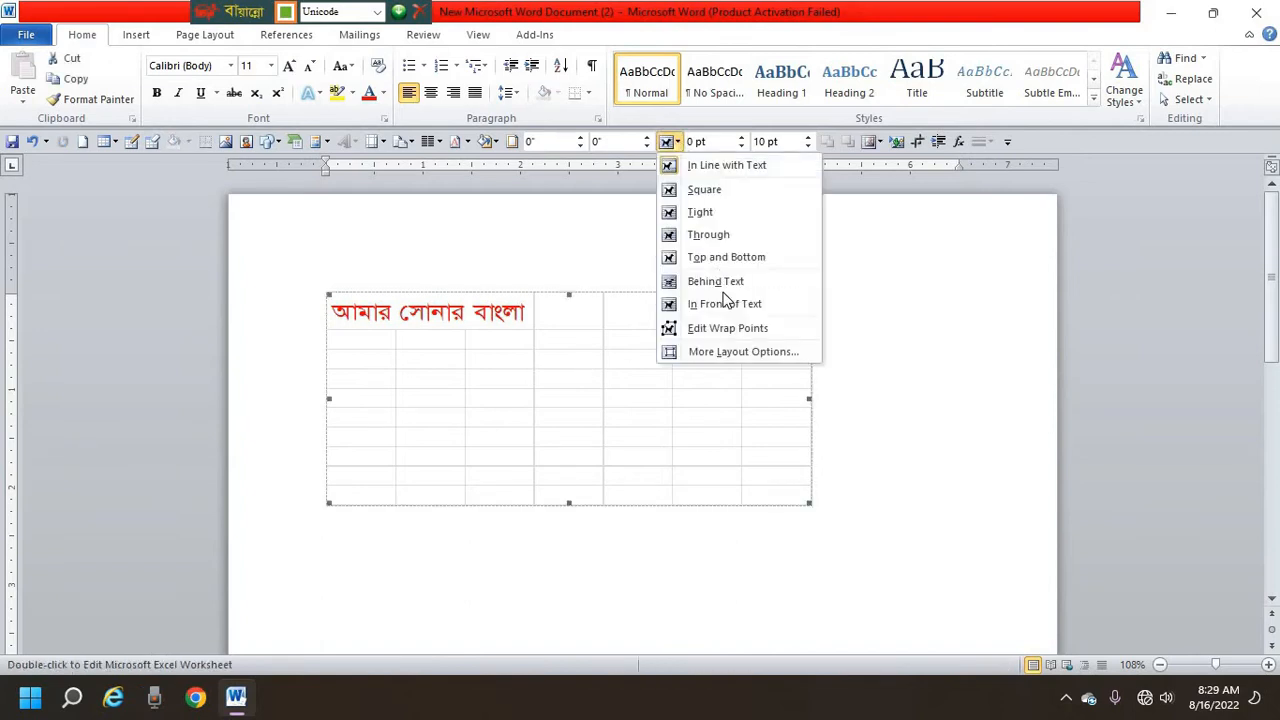
click(716, 302)
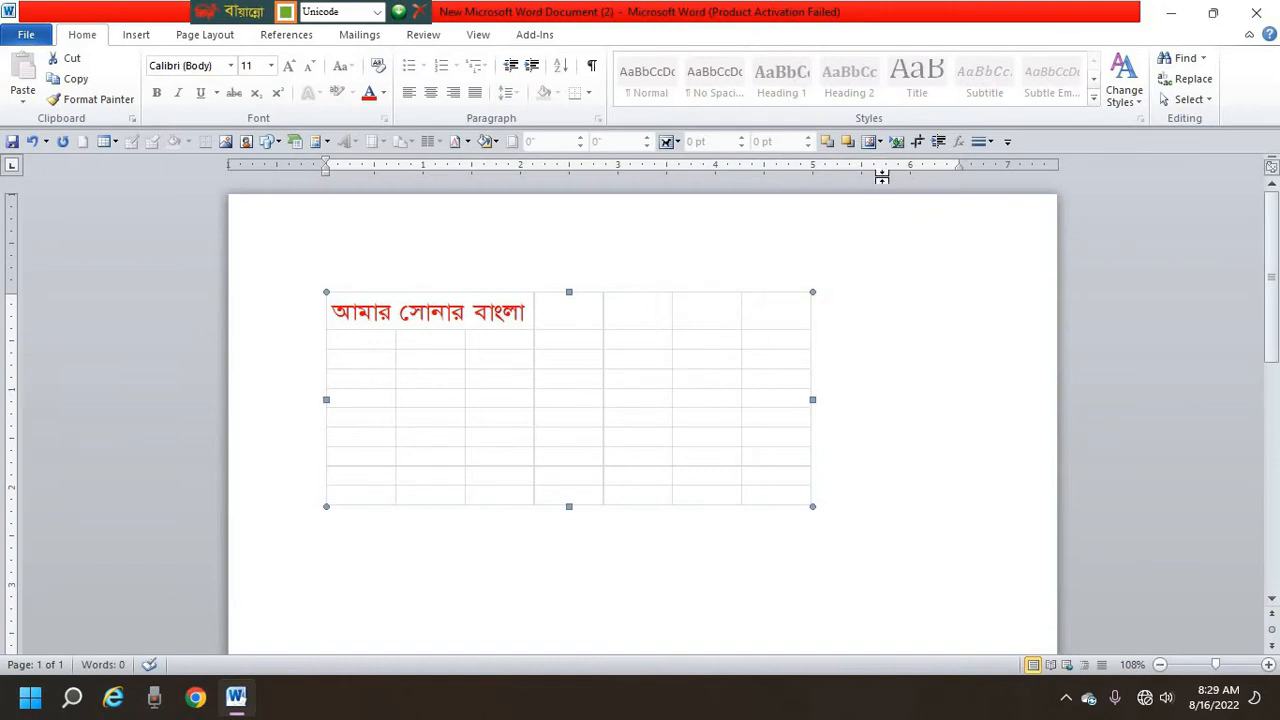
Step: Crop away the worksheet's empty rows and columns below and beside the red Bangla text
click(918, 143)
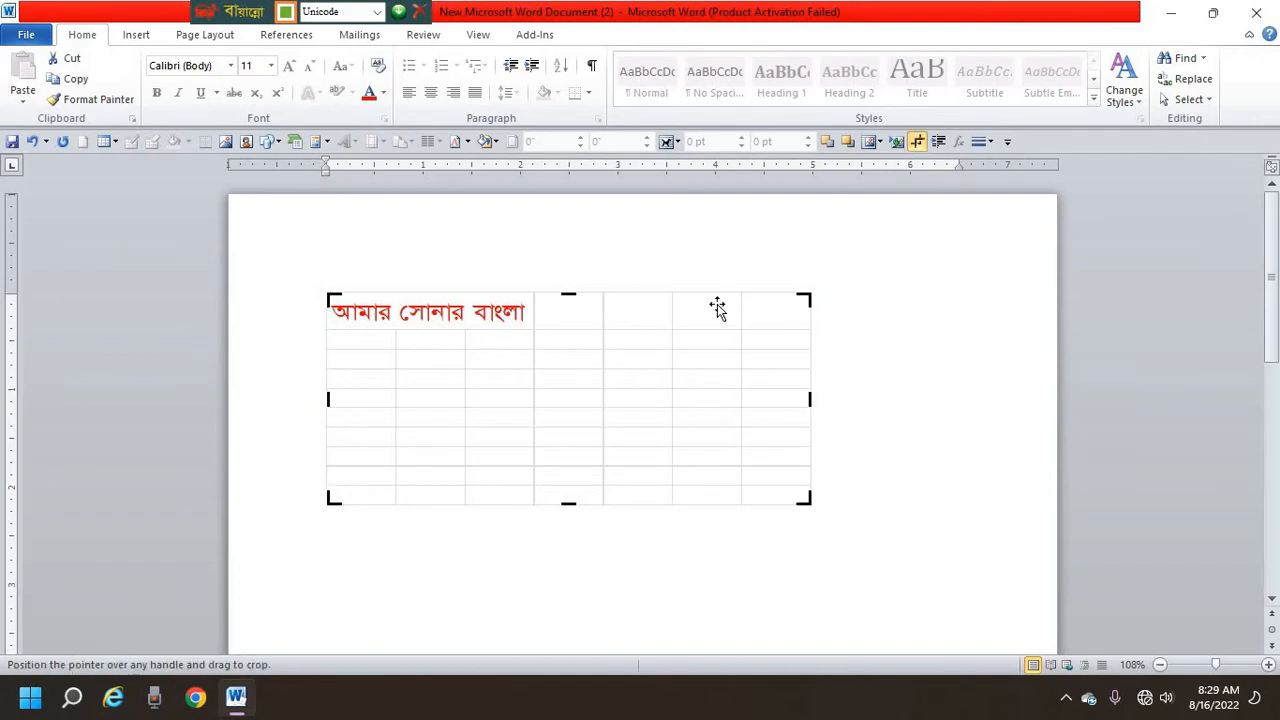
drag(568, 505, 552, 327)
drag(812, 315, 529, 338)
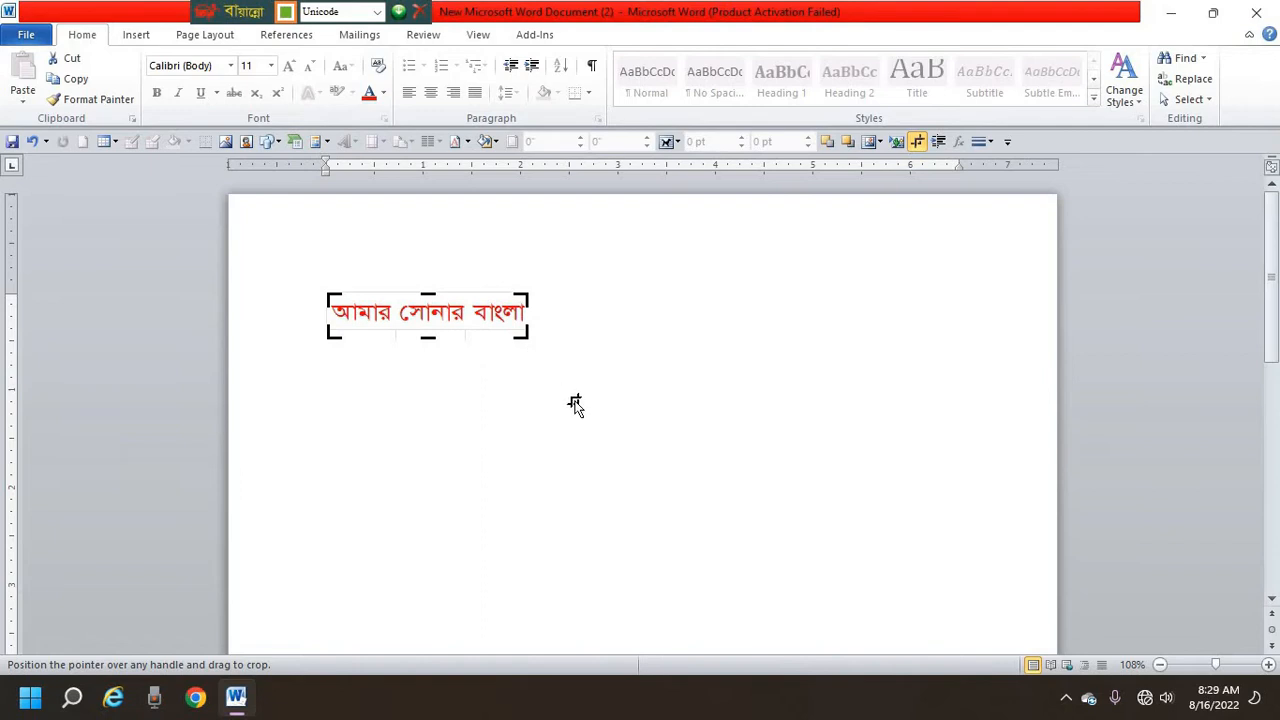
click(531, 369)
click(581, 304)
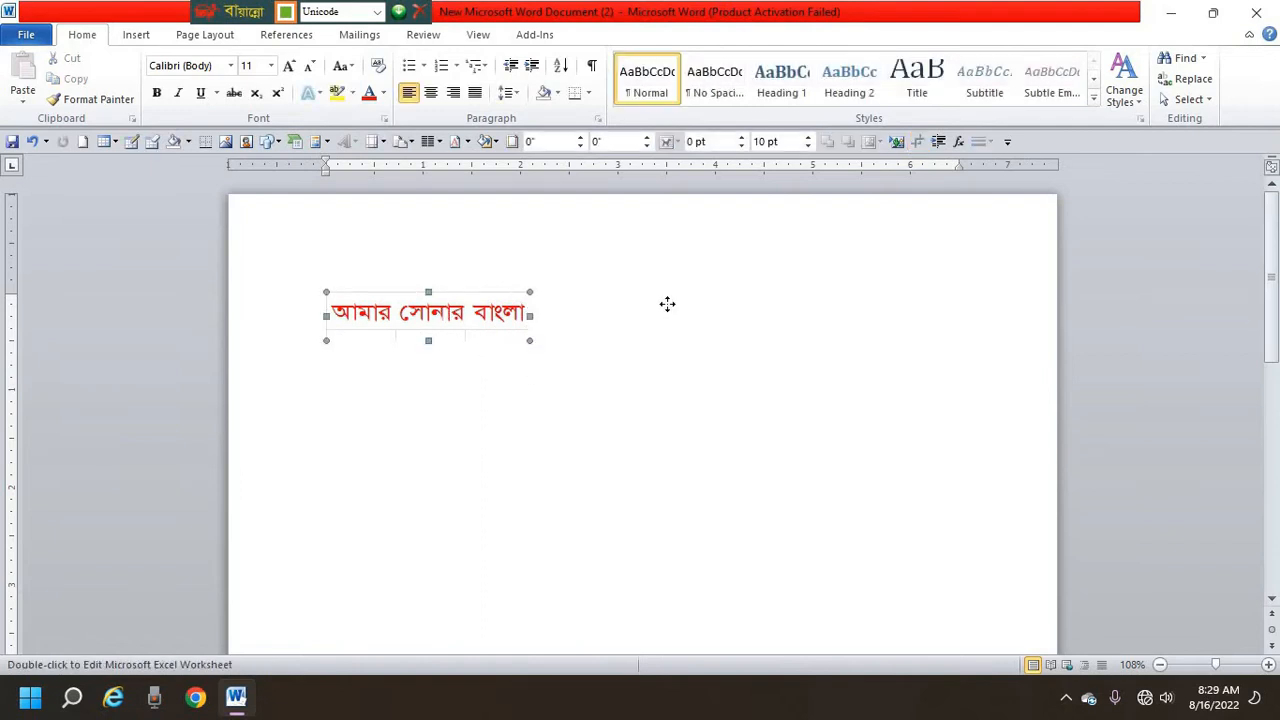
Step: Move the cropped Bangla text object towards the page's right side and stretch it to about 4.5 inches wide and 1.7 inches high
key(ctrl+e)
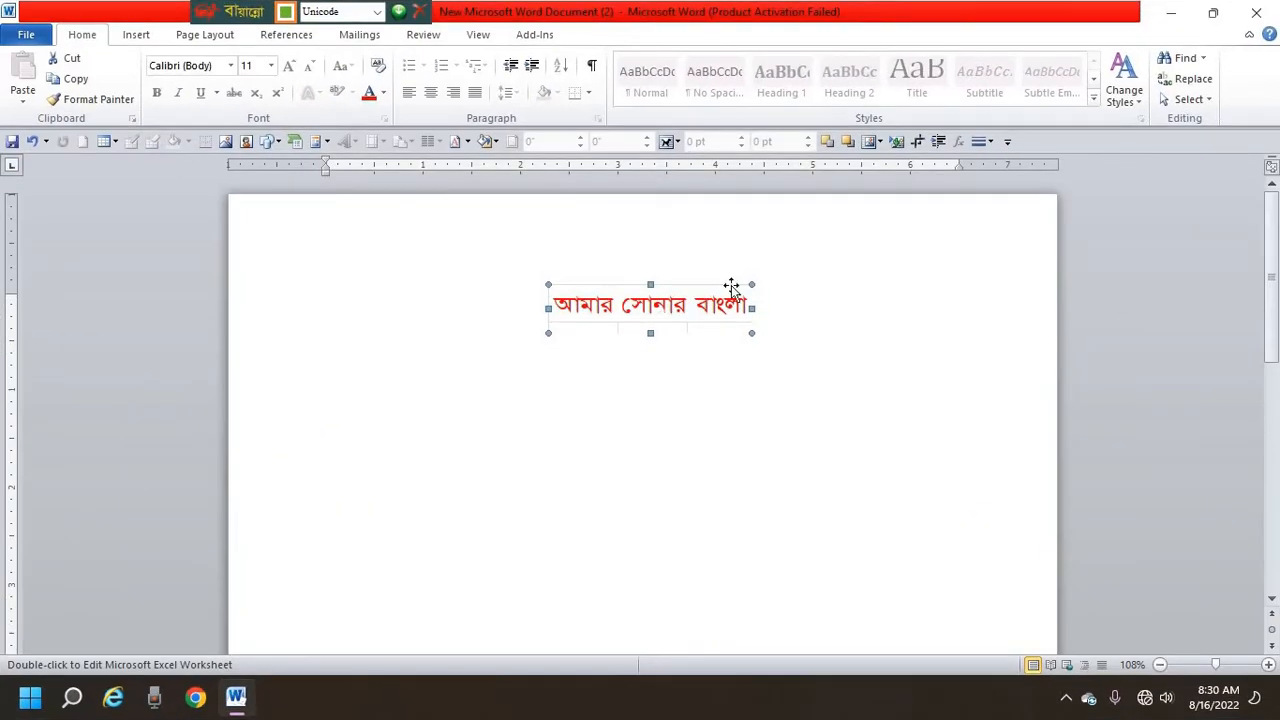
drag(751, 285, 908, 247)
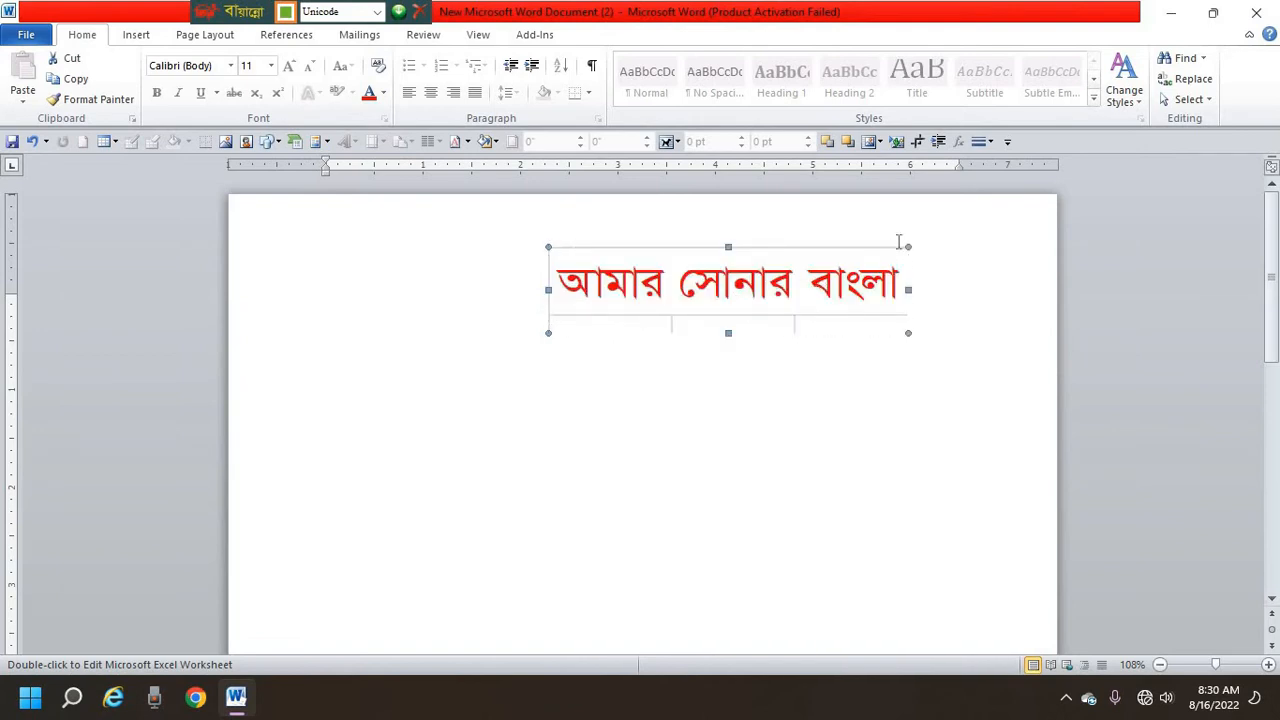
drag(908, 247, 785, 276)
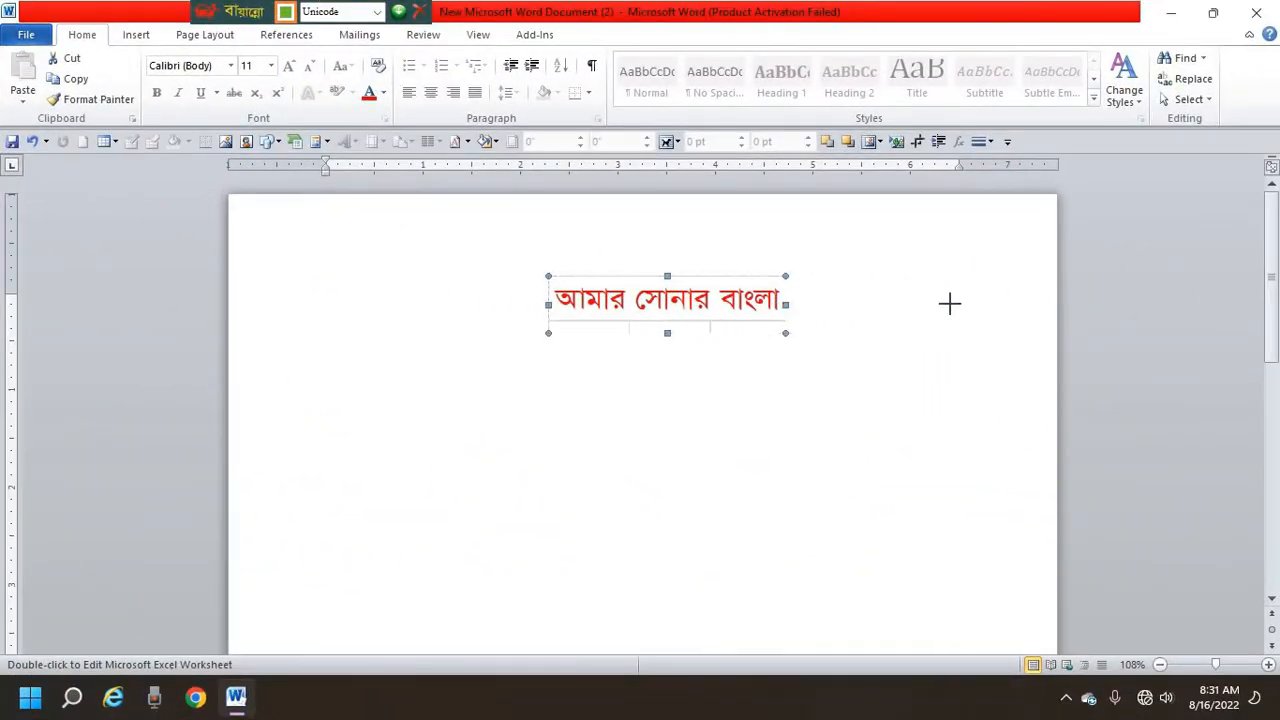
drag(949, 303, 988, 301)
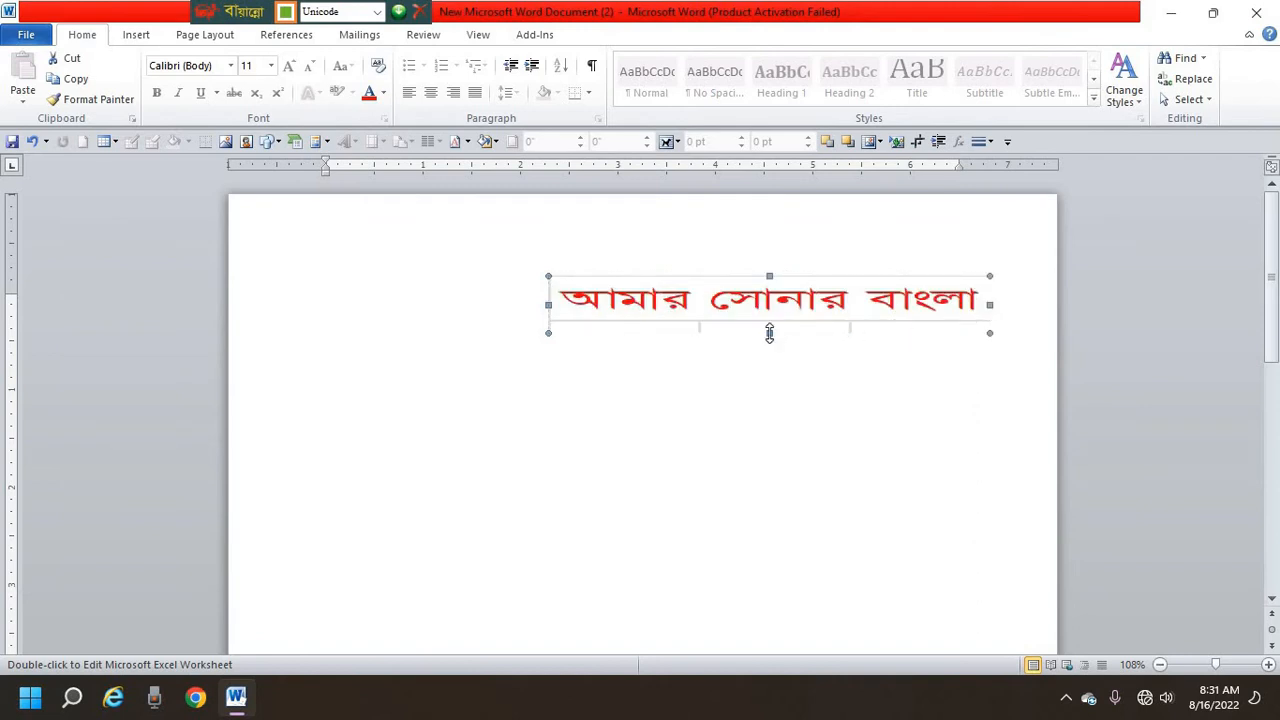
drag(769, 333, 762, 438)
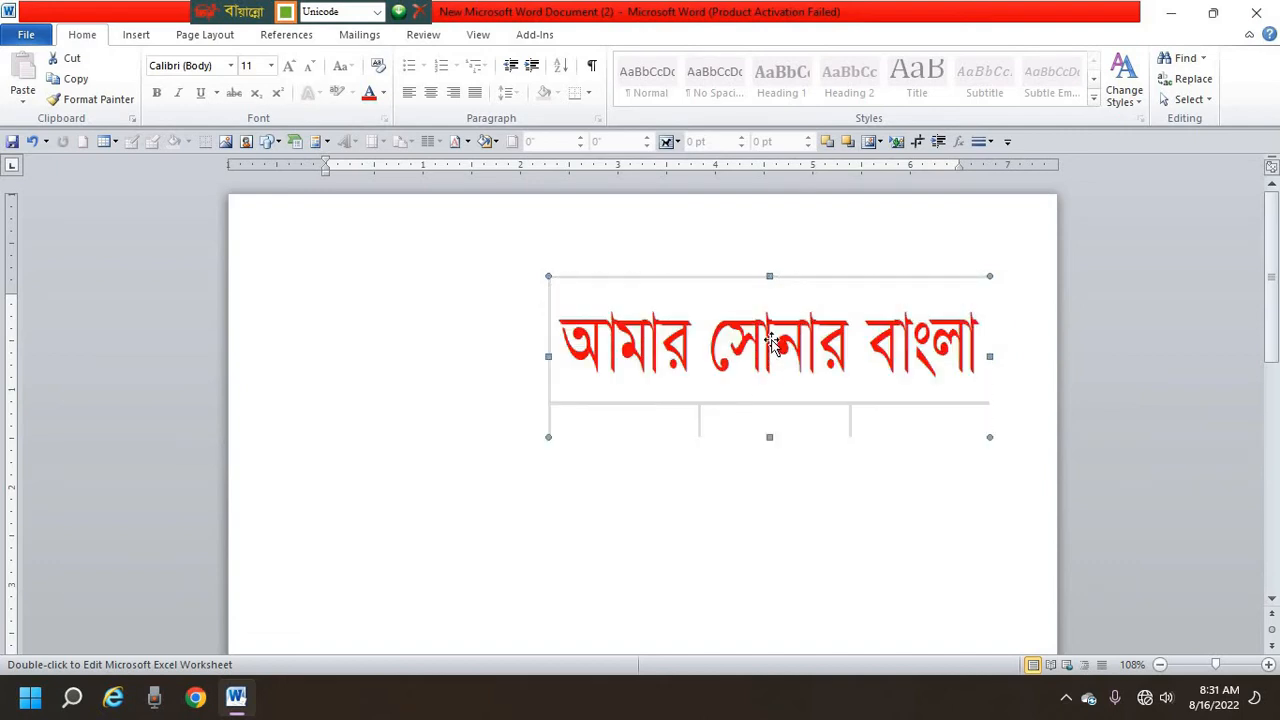
Step: Enlarge the Bangla text object to about 5.8 inches wide and 2.2 inches high, centering it near the page's upper edge
drag(633, 321, 492, 304)
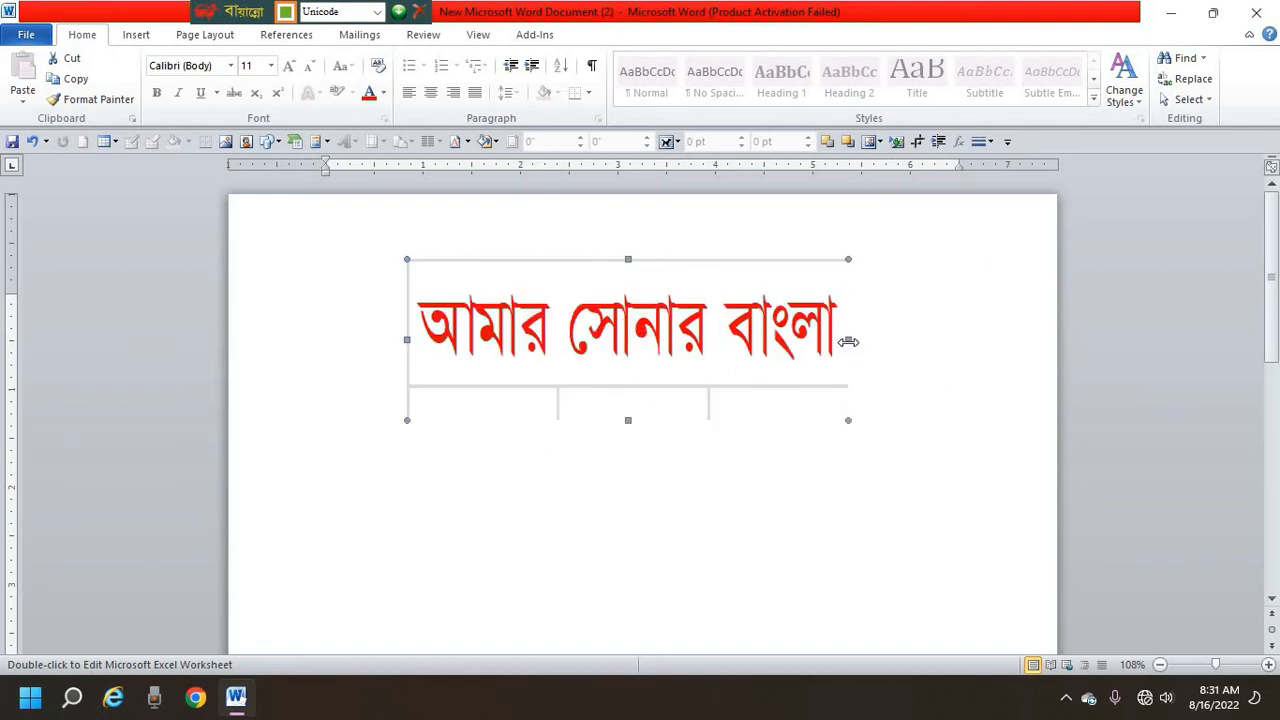
drag(951, 342, 966, 342)
drag(690, 420, 689, 474)
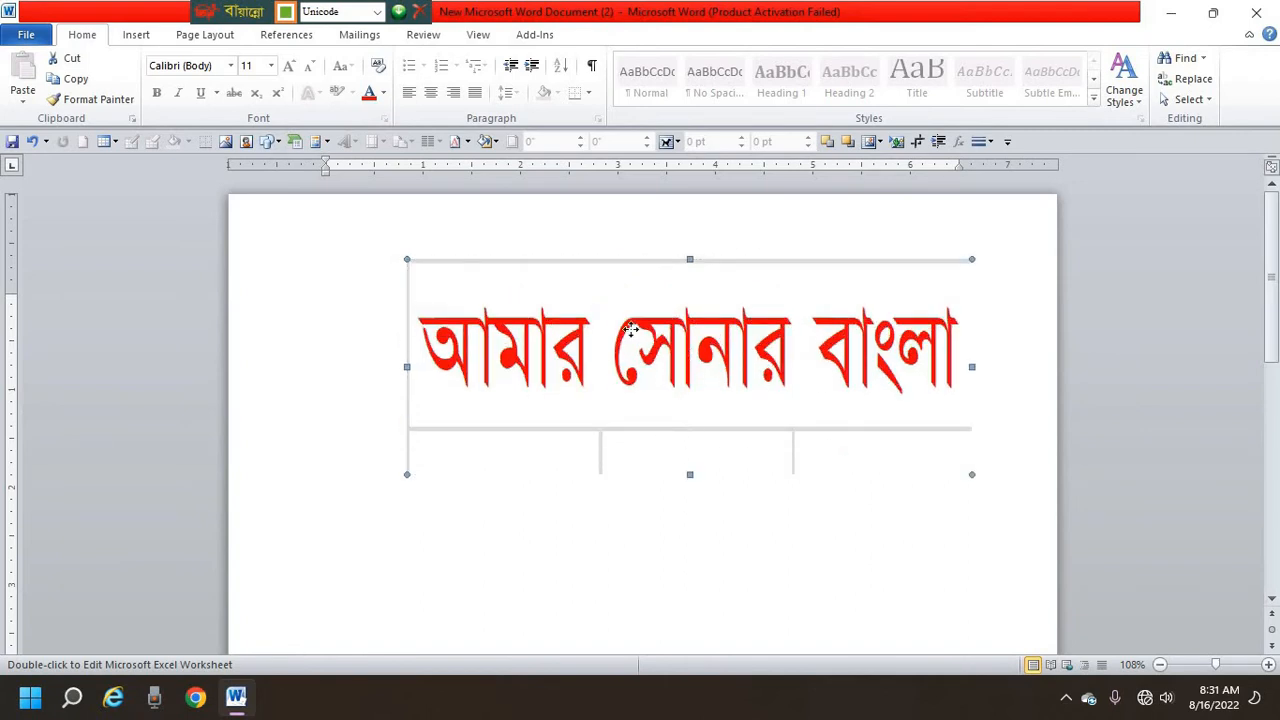
drag(684, 354, 628, 330)
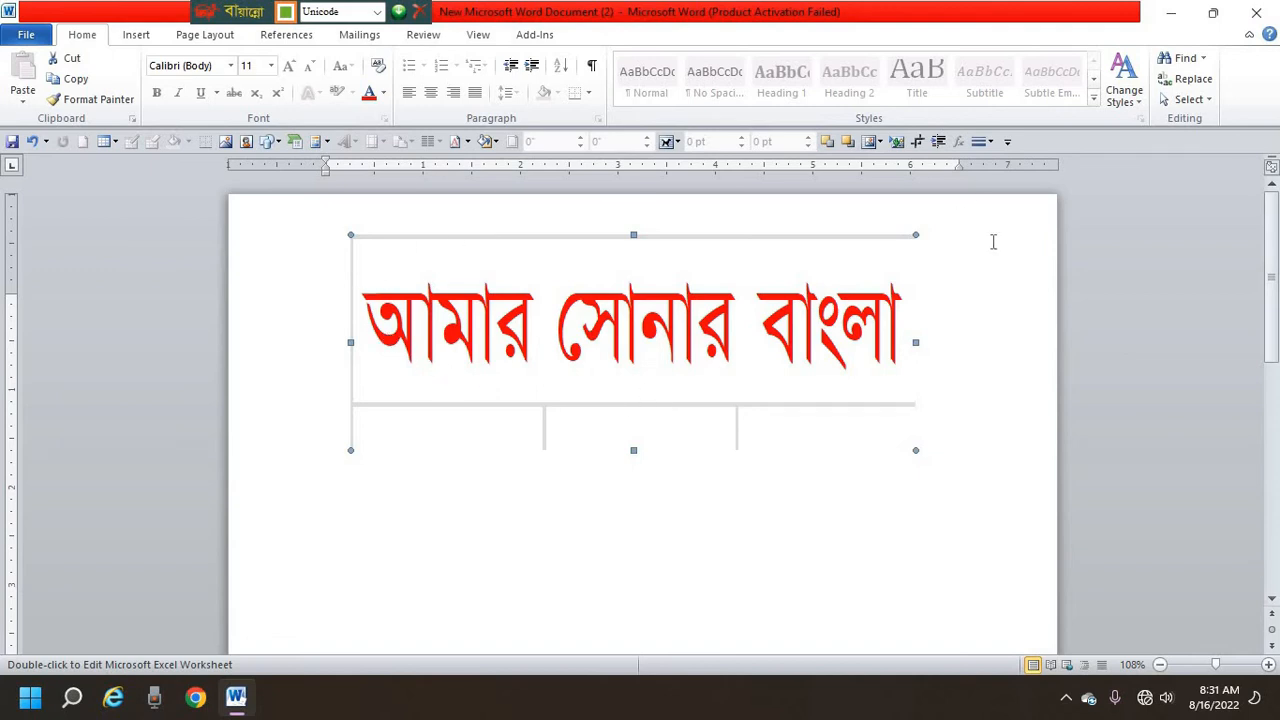
Step: Crop the remaining gridlines and blank margins above, below and at the left edge of the enlarged Bangla text
click(917, 141)
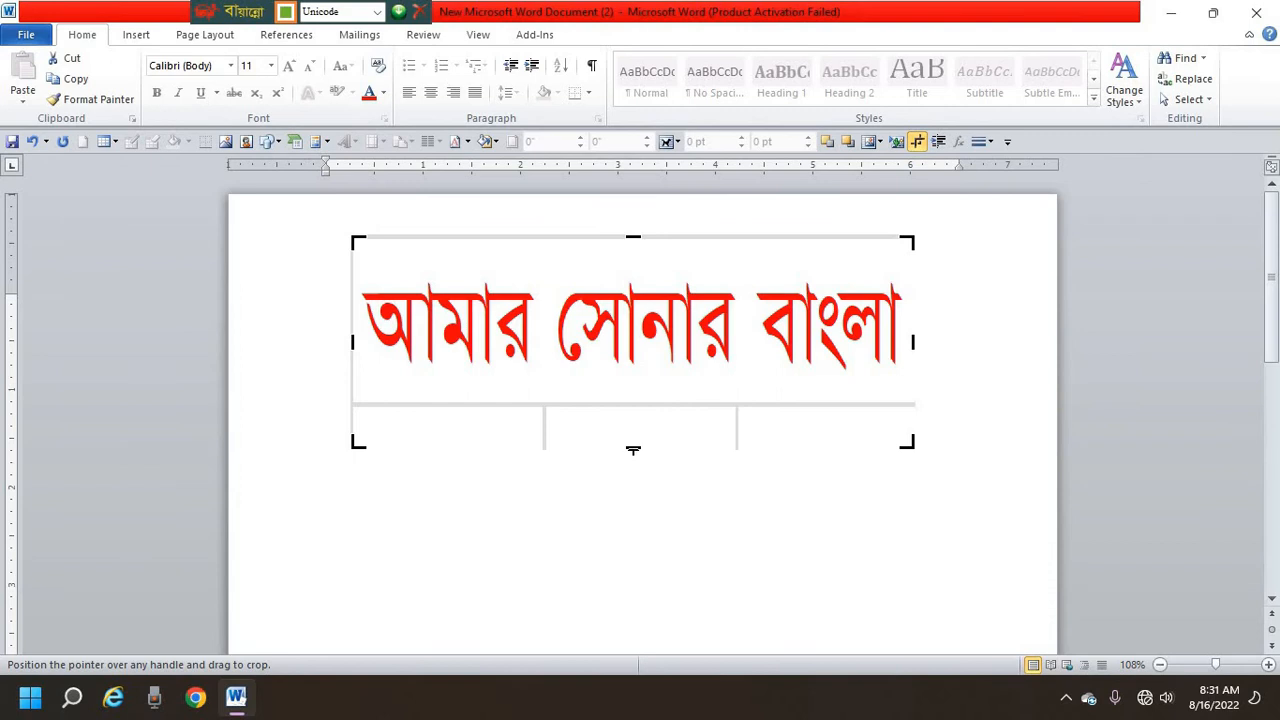
drag(648, 385, 650, 372)
drag(637, 236, 641, 278)
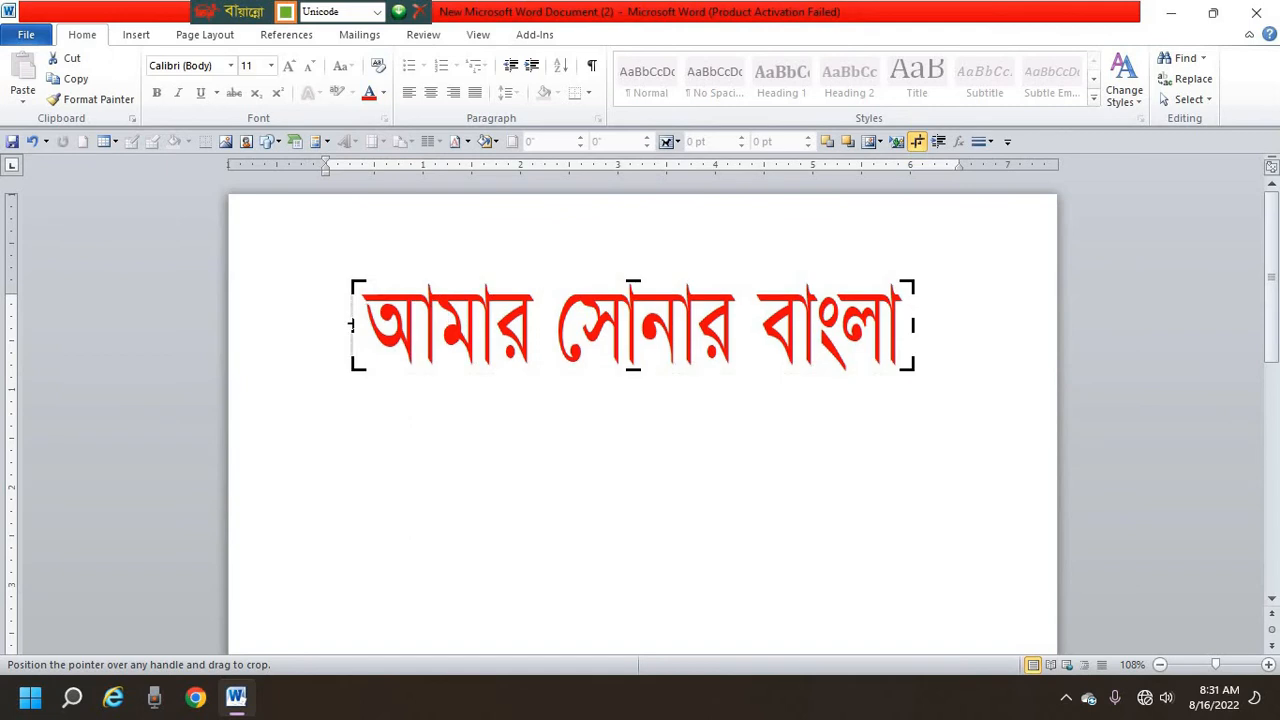
drag(352, 325, 362, 325)
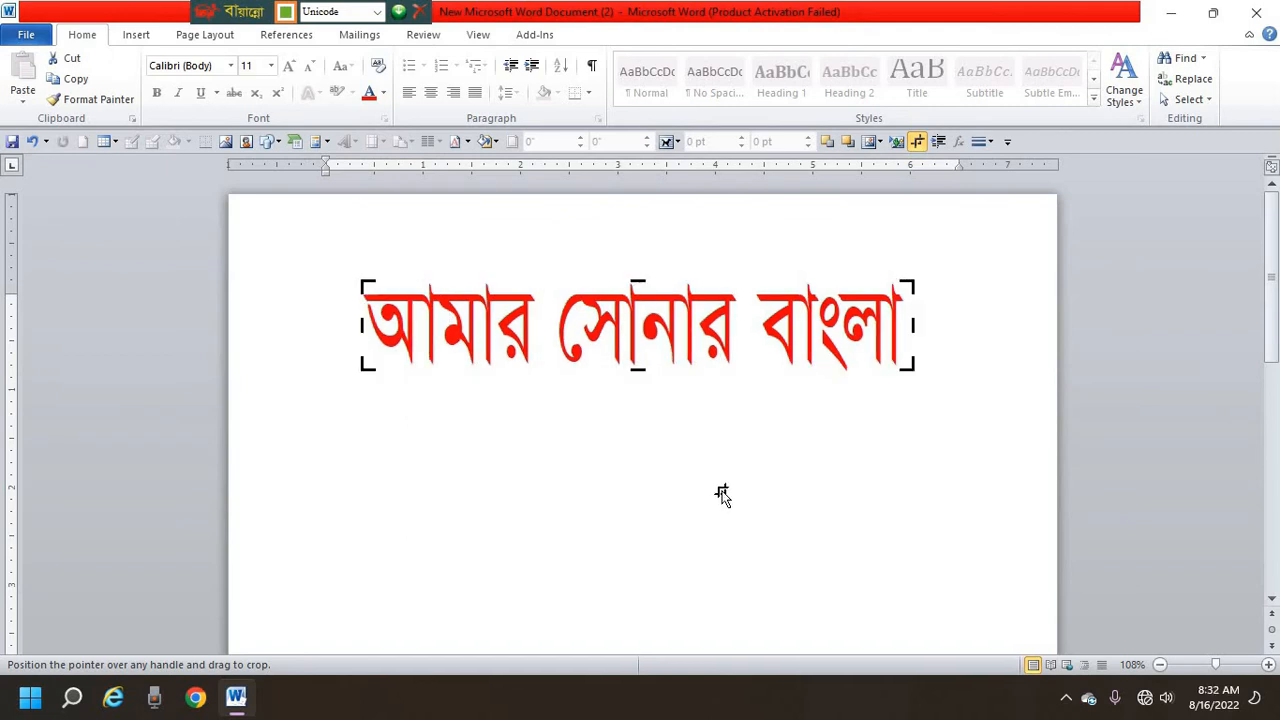
click(755, 484)
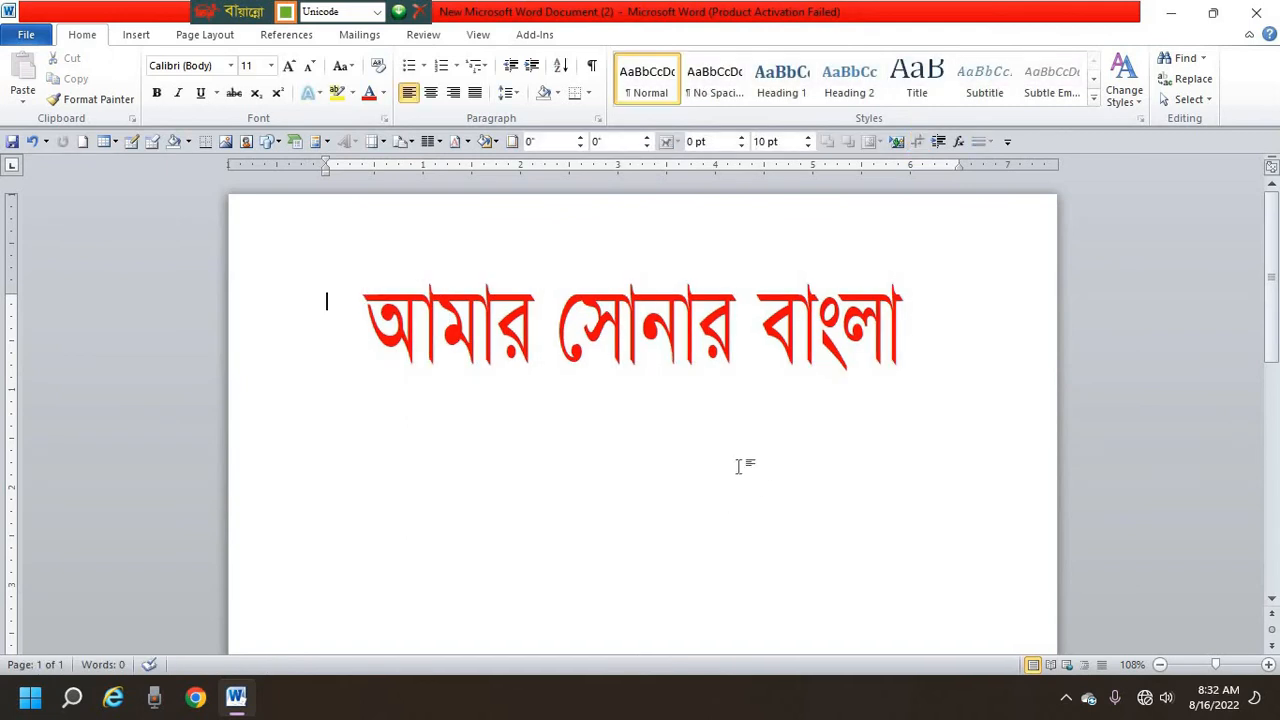
Step: Shift the cropped Bangla text object slightly towards the page's left margin
click(670, 330)
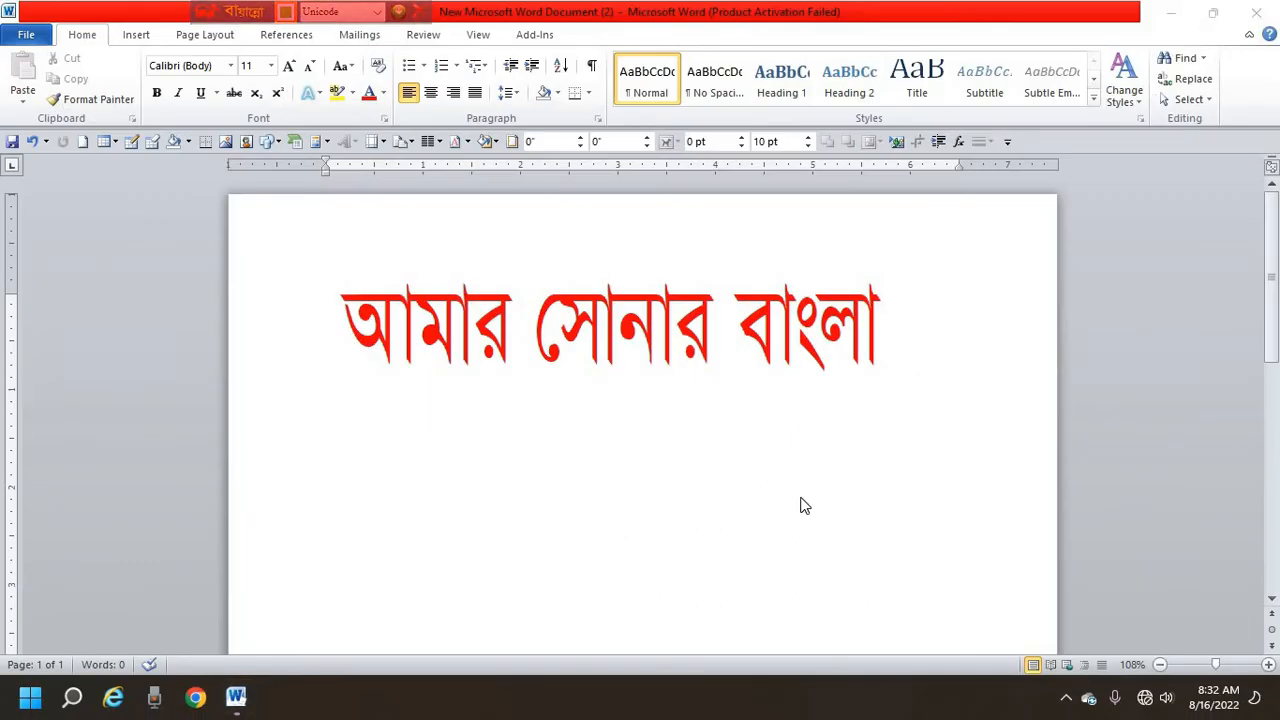
click(1177, 14)
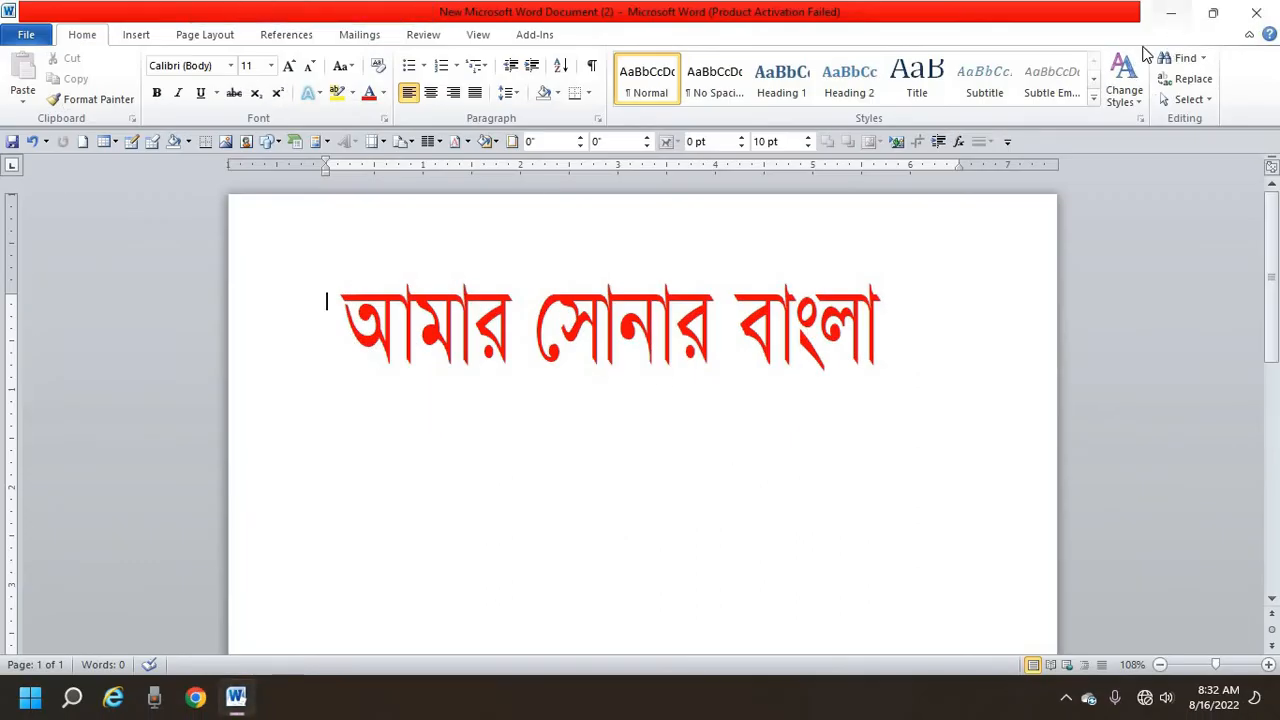